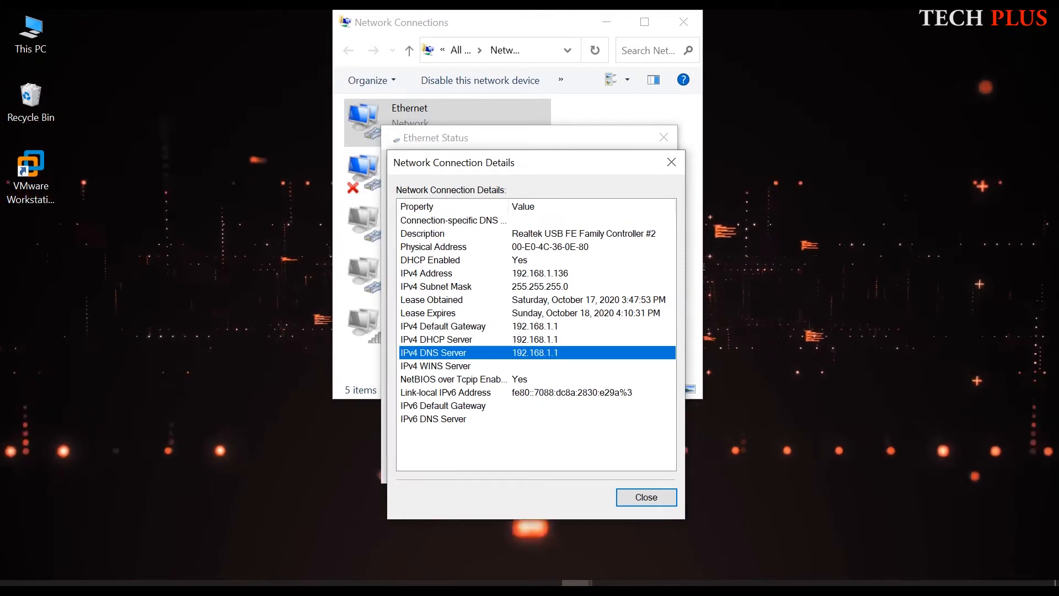
- Confirm the Ethernet default gateway is 192.168.1.1, then close the details and status windows
{"action": "left_click", "coordinate": [443, 326]}
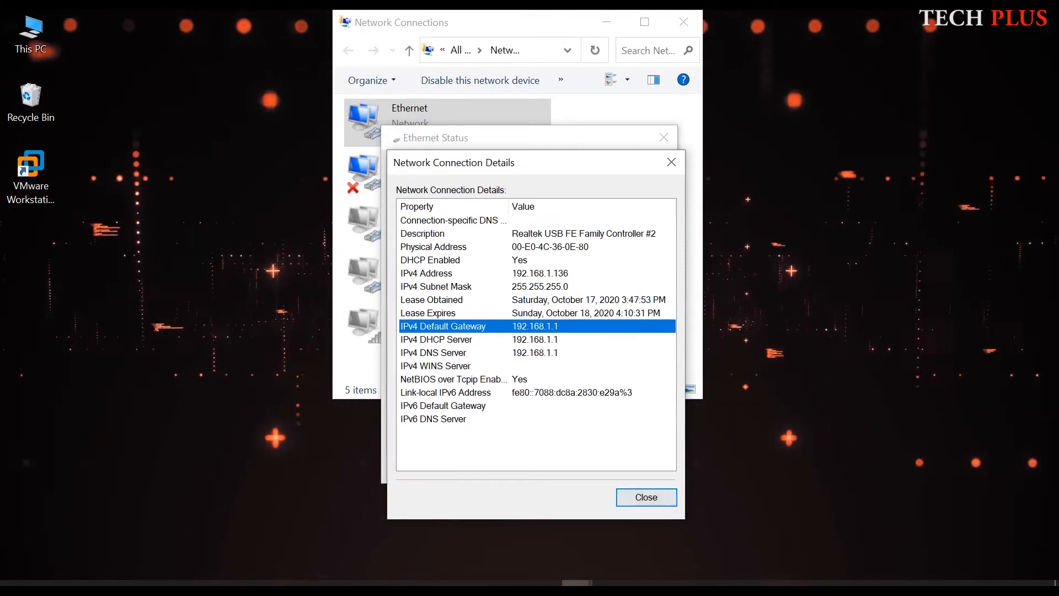
{"action": "left_click", "coordinate": [646, 497]}
{"action": "left_click", "coordinate": [641, 468]}
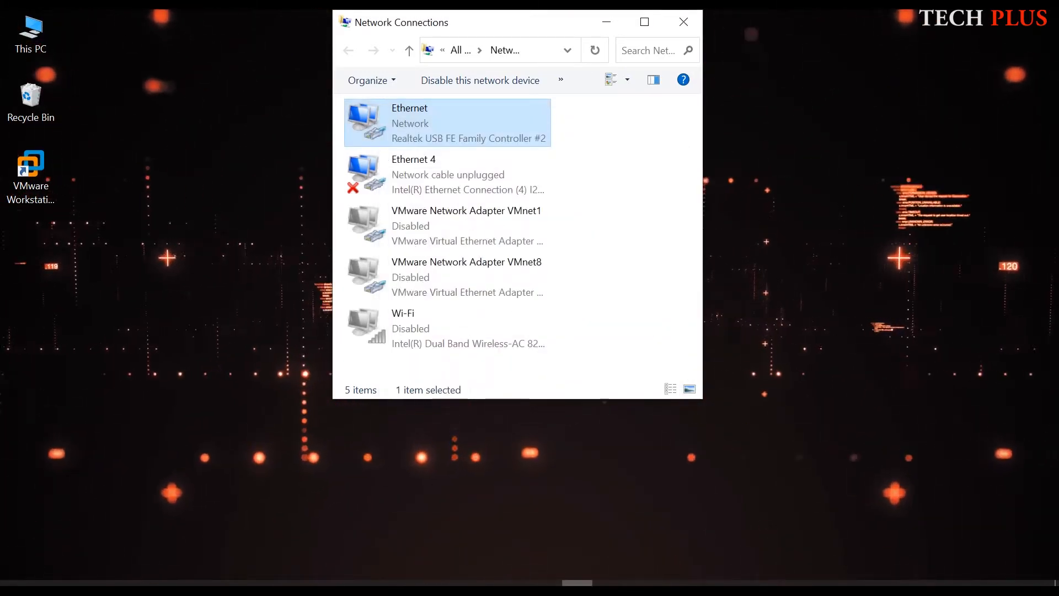
- Review the router login notes, highlighting the router model and the 192.168.1.1 login IP
{"action": "left_click", "coordinate": [546, 583]}
{"action": "left_click_drag", "start_coordinate": [236, 182], "coordinate": [56, 185]}
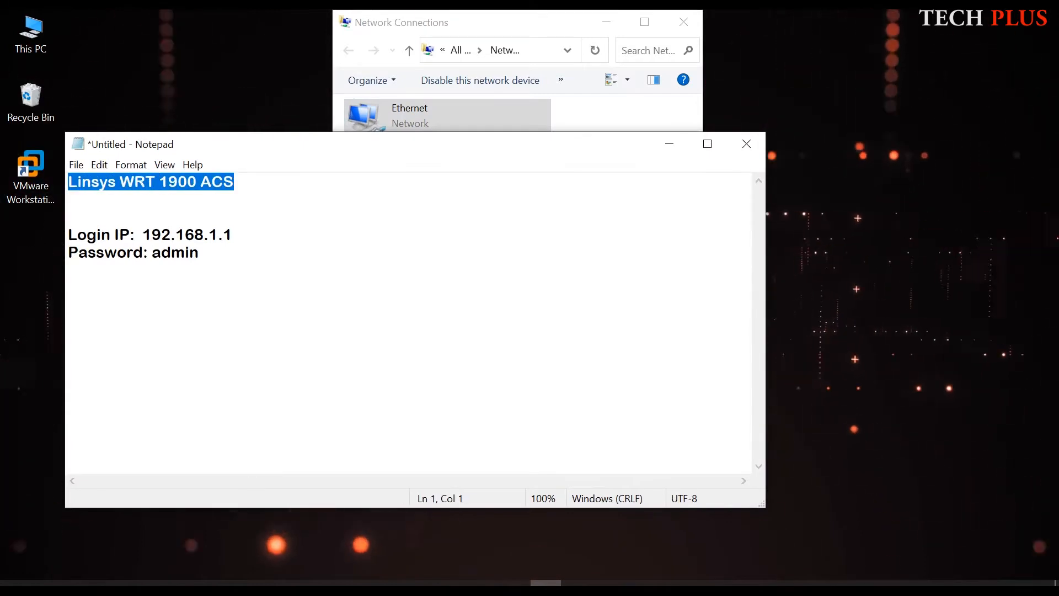
{"action": "left_click", "coordinate": [166, 298]}
{"action": "left_click_drag", "start_coordinate": [233, 235], "coordinate": [67, 236]}
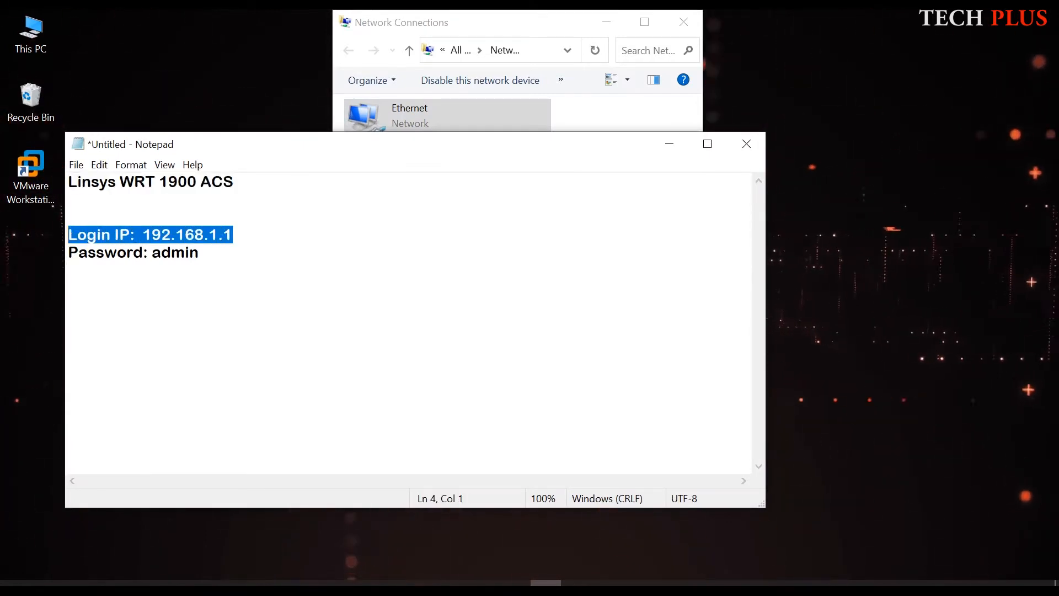
{"action": "left_click", "coordinate": [165, 298]}
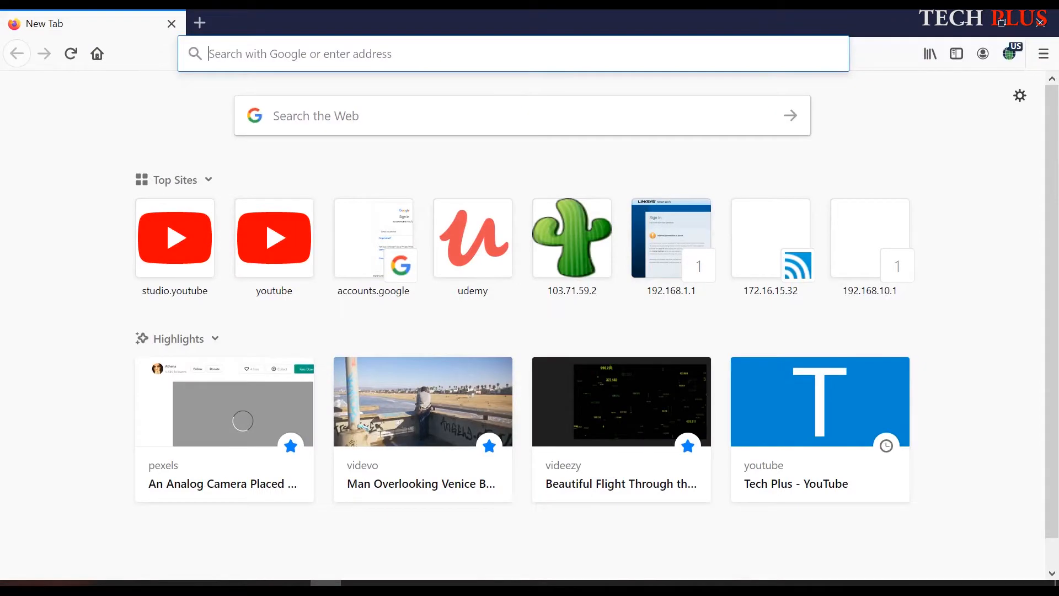
- Load the router page at 192.168.1.1, accept the licence terms and choose manual configuration
{"action": "type", "text": "192.168"}
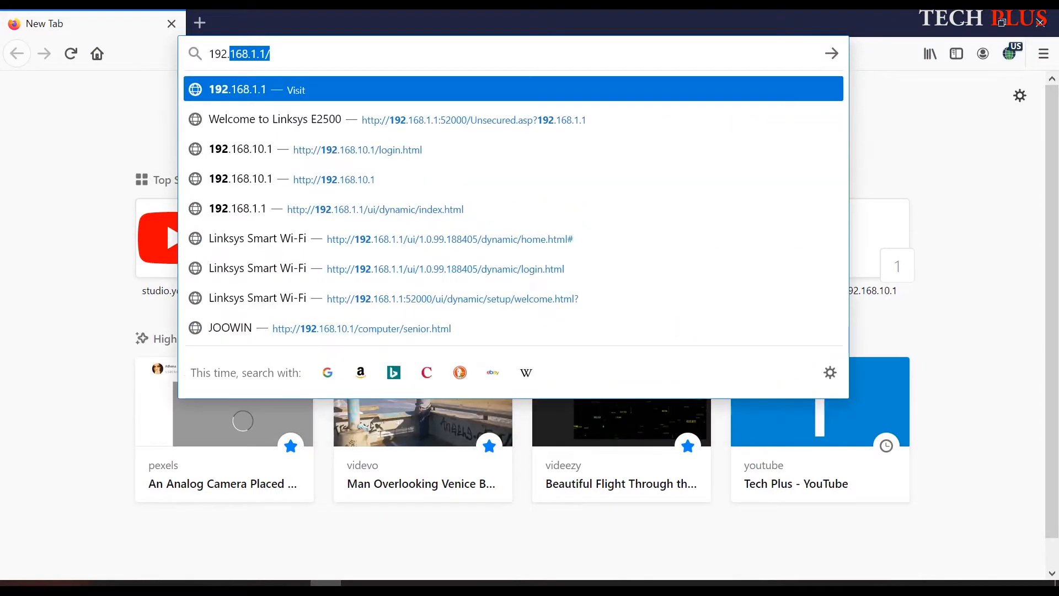
{"action": "type", "text": ".1"}
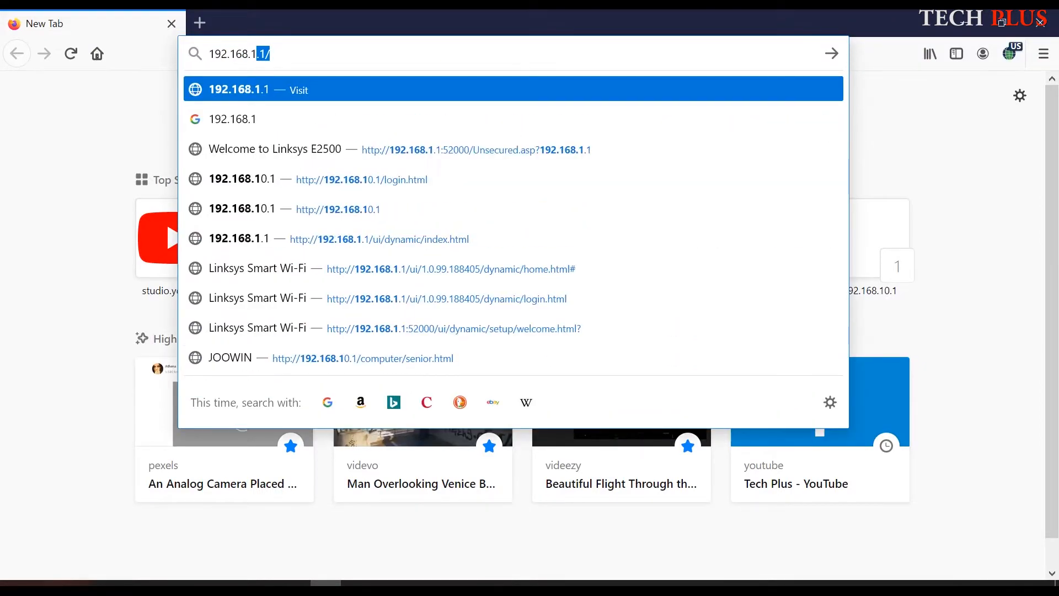
{"action": "type", "text": ".1"}
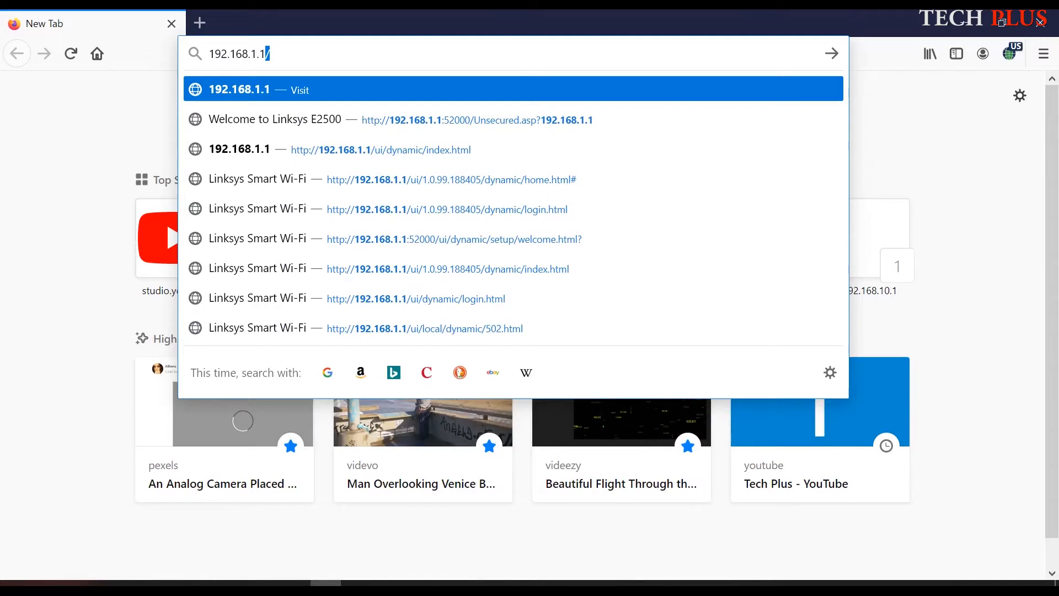
{"action": "key", "text": "Return"}
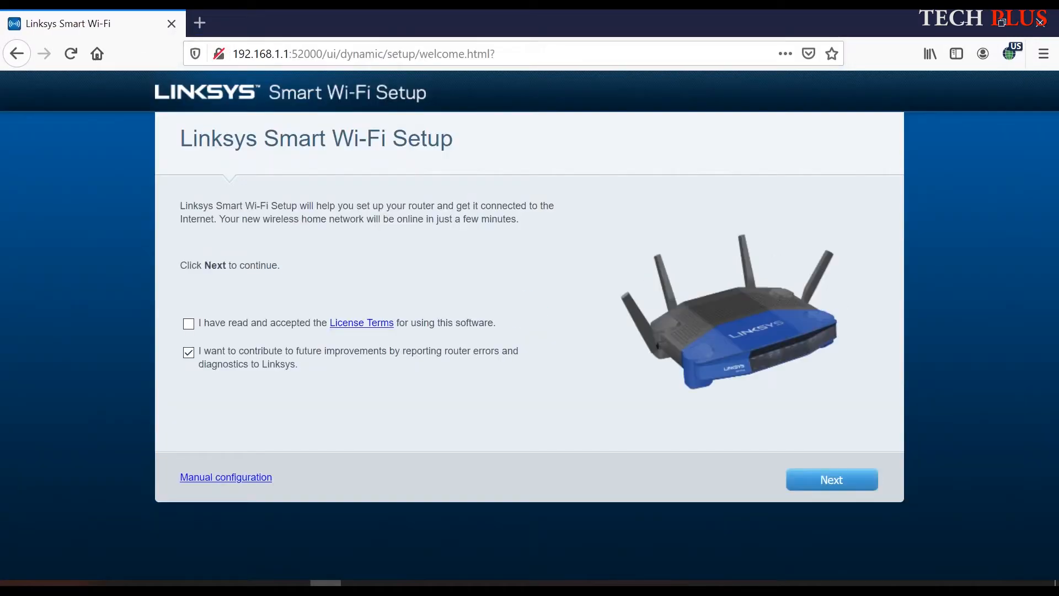
{"action": "left_click", "coordinate": [189, 324]}
{"action": "left_click", "coordinate": [226, 478]}
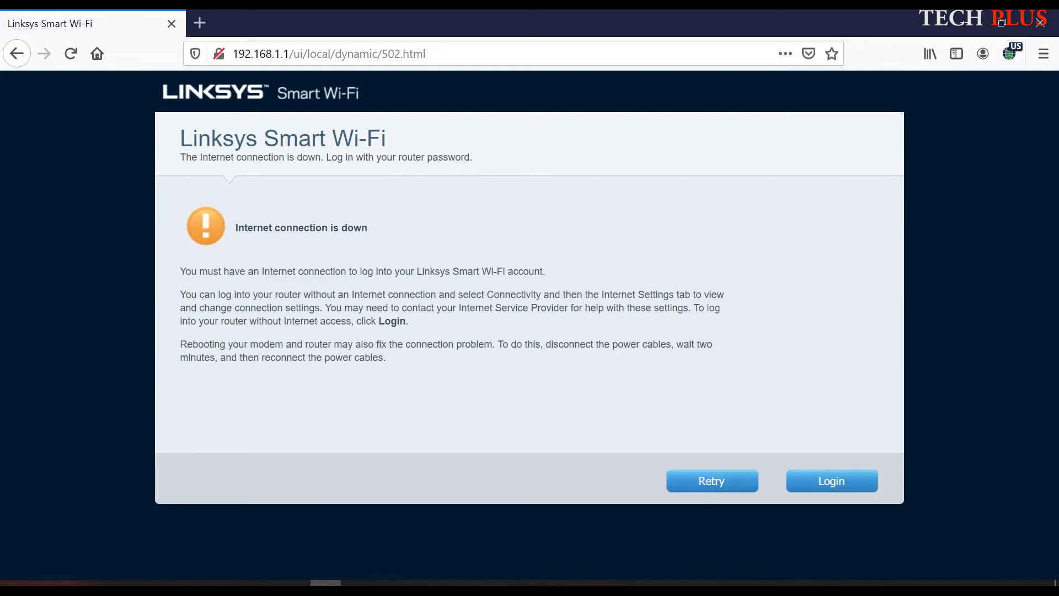
- Sign in to the router using the admin password from the login notes
{"action": "left_click", "coordinate": [832, 481]}
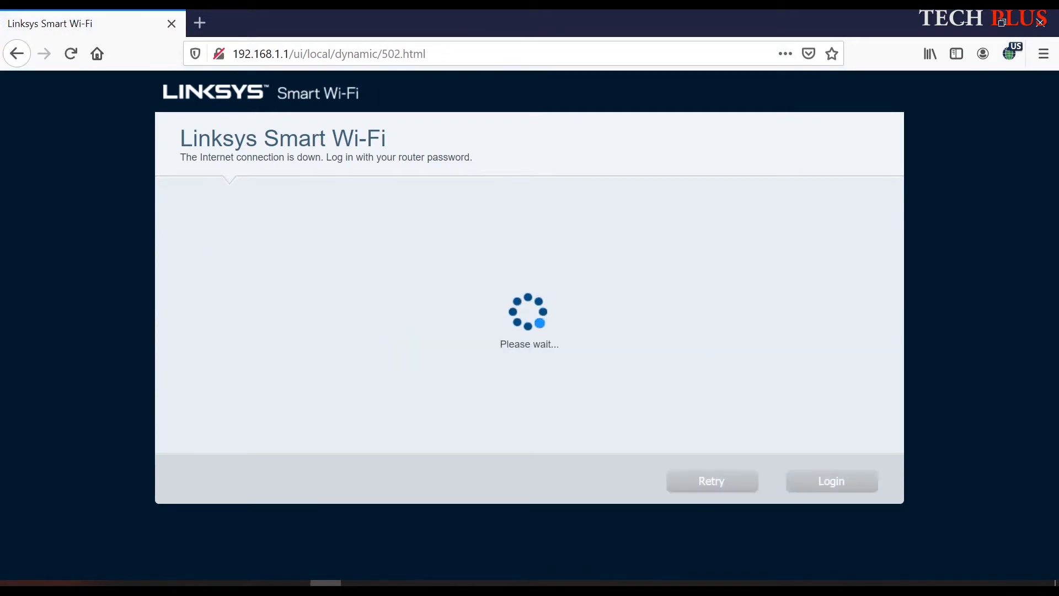
{"action": "left_click", "coordinate": [546, 583]}
{"action": "key", "text": "BackSpace"}
{"action": "left_click_drag", "start_coordinate": [199, 252], "coordinate": [161, 253]}
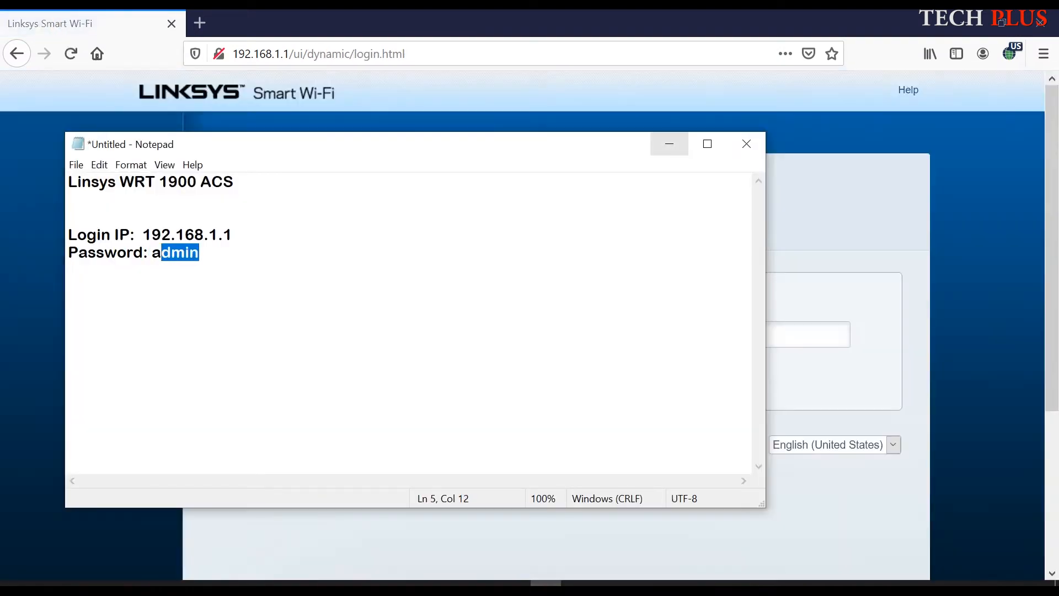
{"action": "left_click", "coordinate": [669, 144]}
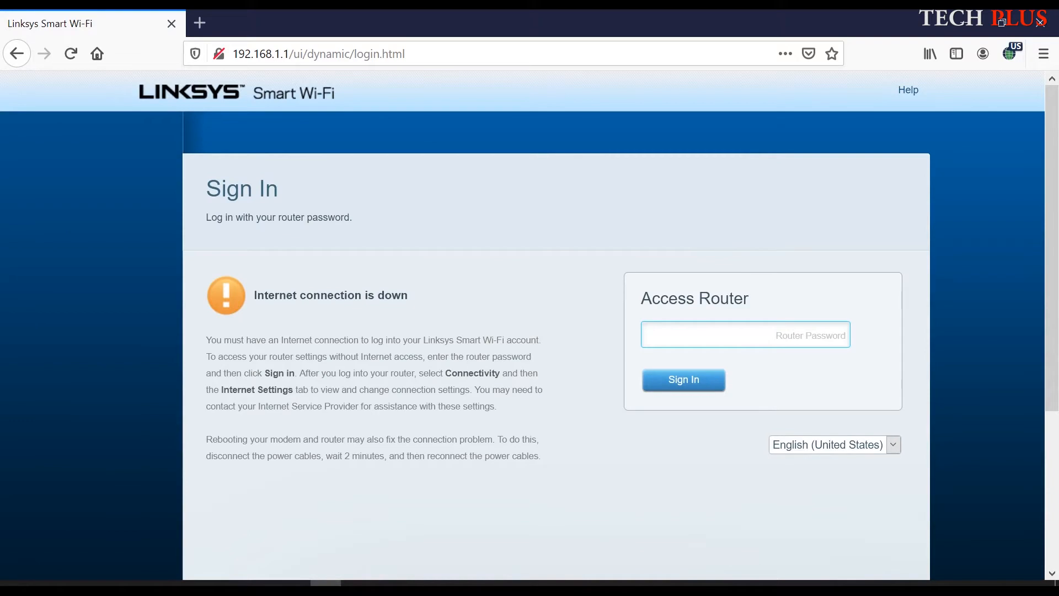
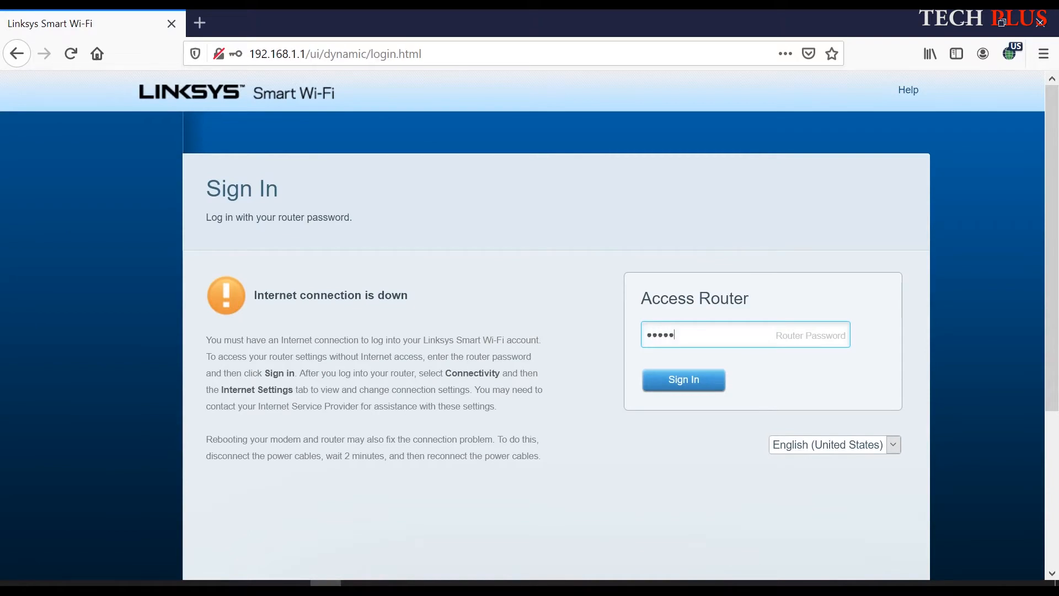
{"action": "key", "text": "Return"}
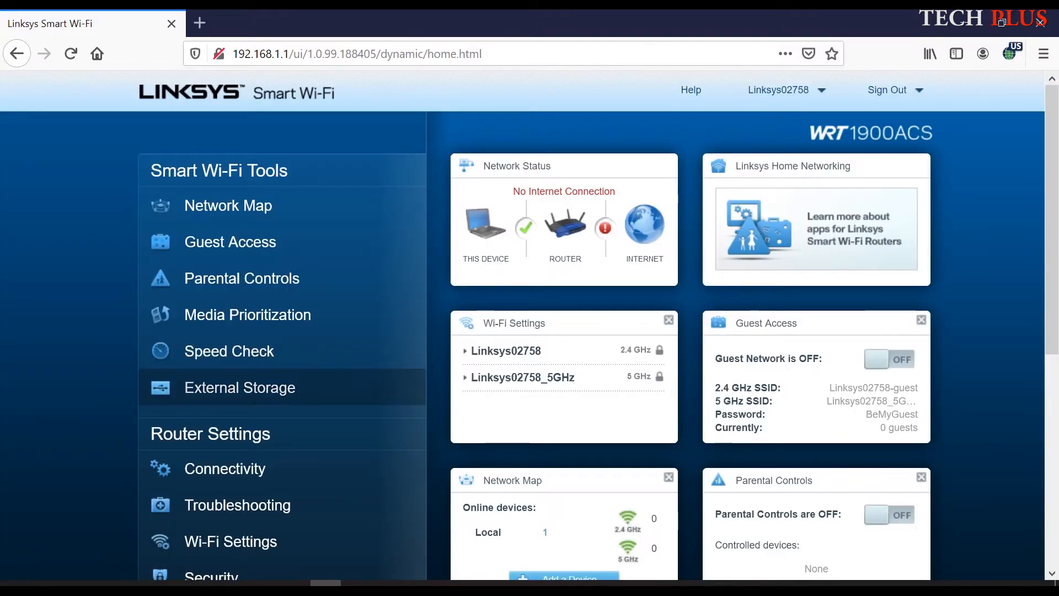
- In Wi-Fi Settings, rename the 2.4 GHz network to TECH PLUS and enter a new Wi-Fi password
{"action": "scroll", "coordinate": [276, 394], "scroll_direction": "down", "scroll_amount": 3}
{"action": "left_click", "coordinate": [232, 402]}
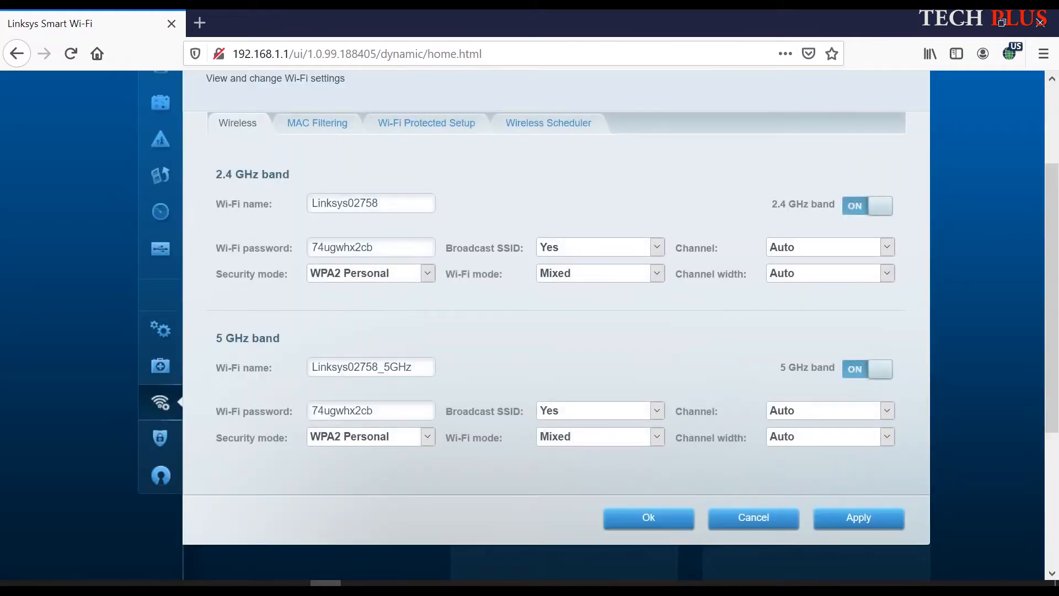
{"action": "double_click", "coordinate": [345, 203]}
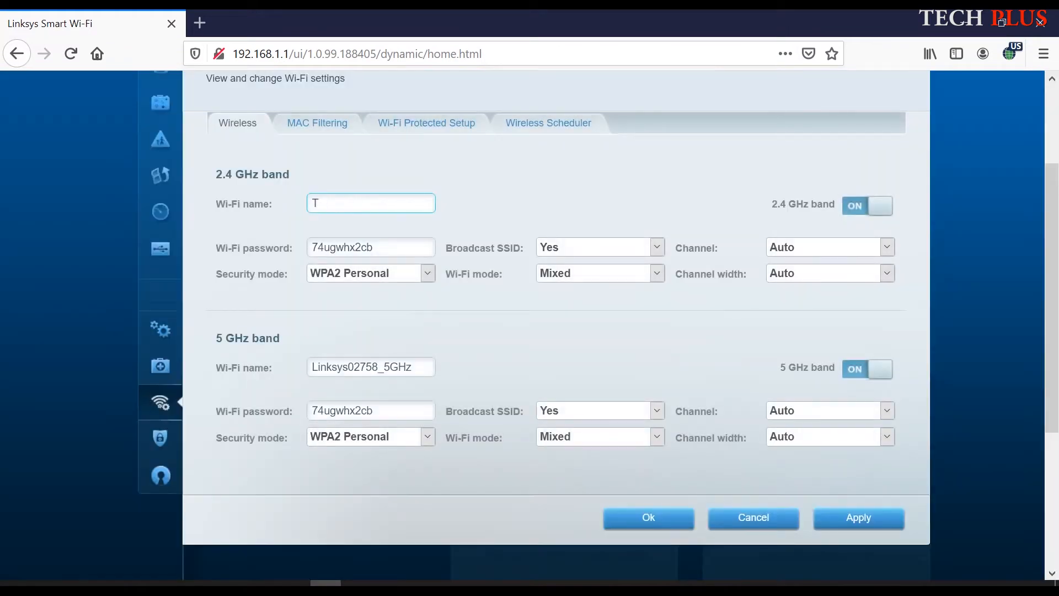
{"action": "key", "text": "BackSpace"}
{"action": "key", "text": "Tab"}
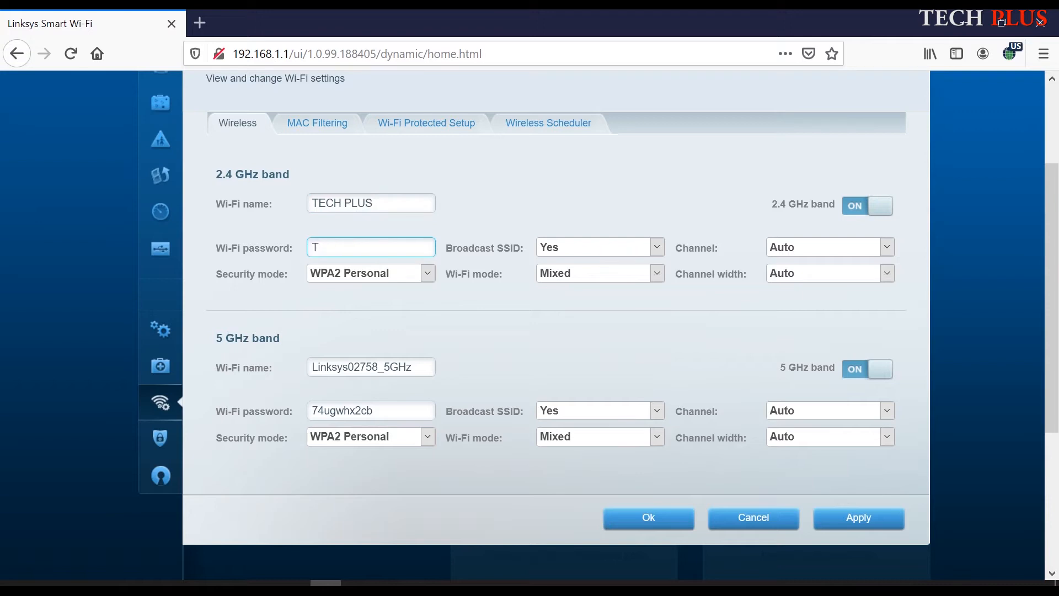
{"action": "key", "text": "ctrl+shift+Left"}
{"action": "key", "text": "ctrl+shift+Left"}
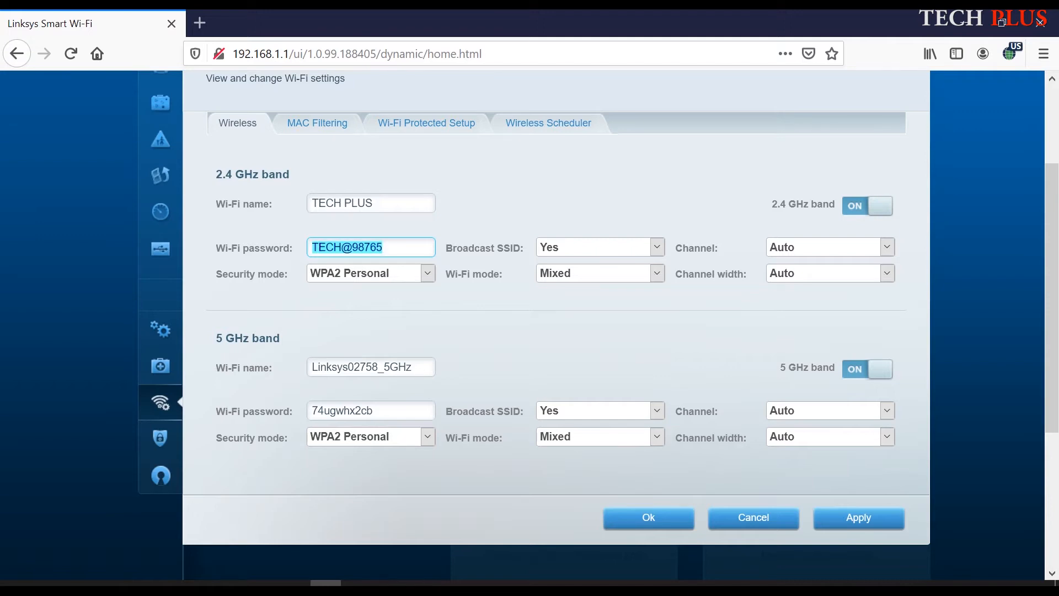
- Rename the 5 GHz network to TECH PLUS with the same new password, and apply
{"action": "triple_click", "coordinate": [411, 367]}
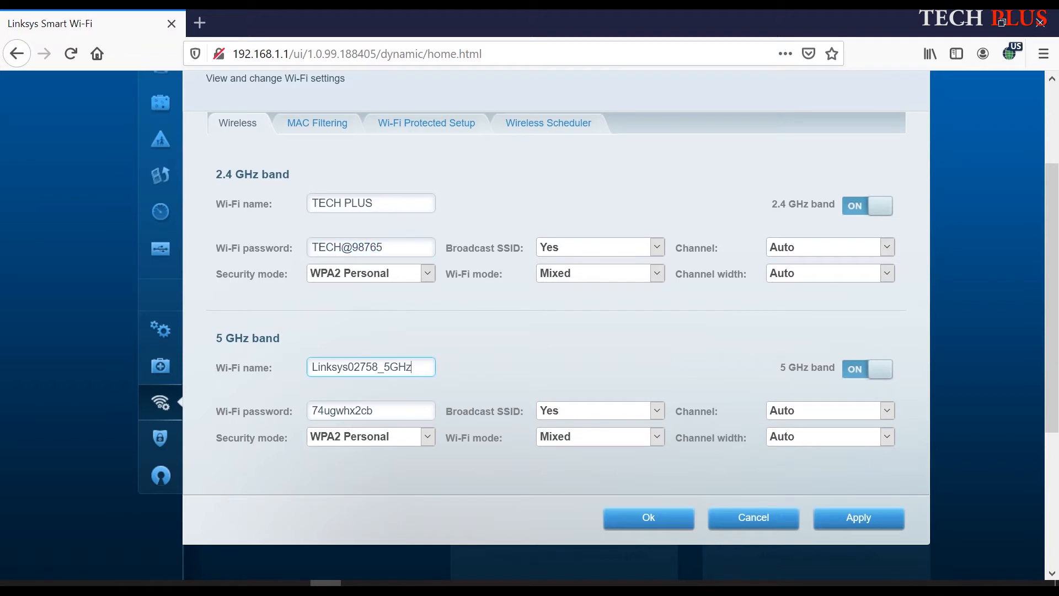
{"action": "key", "text": "BackSpace"}
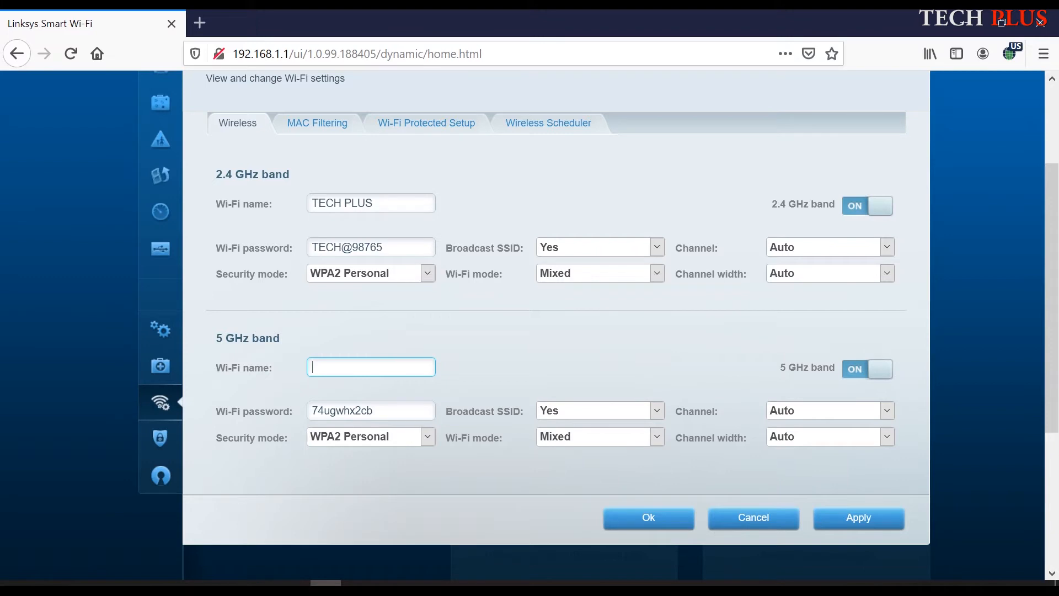
{"action": "type", "text": "TECH PLUS"}
{"action": "left_click_drag", "start_coordinate": [381, 411], "coordinate": [309, 411]}
{"action": "key", "text": "BackSpace"}
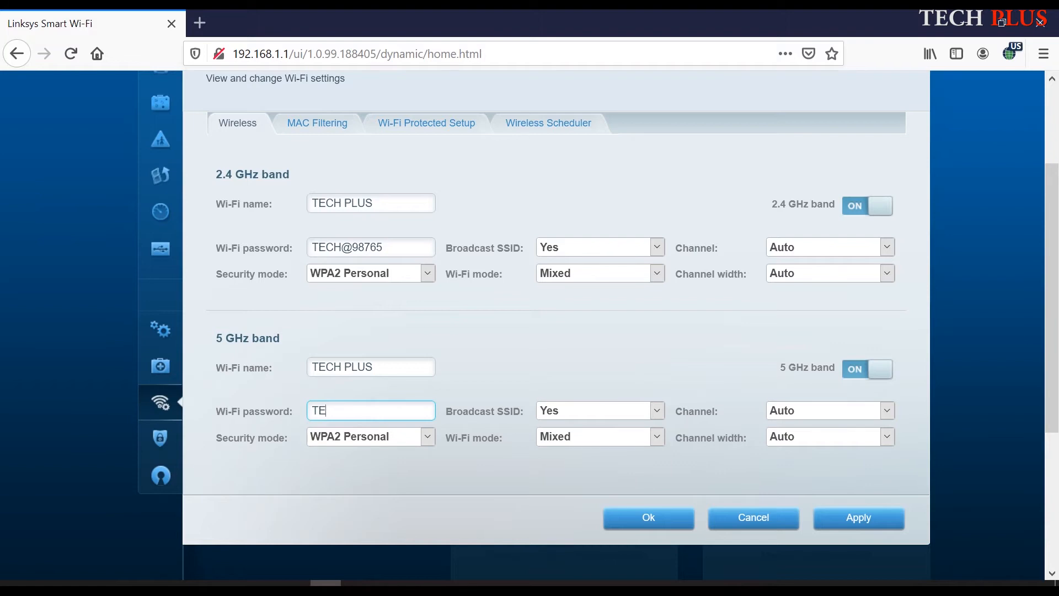
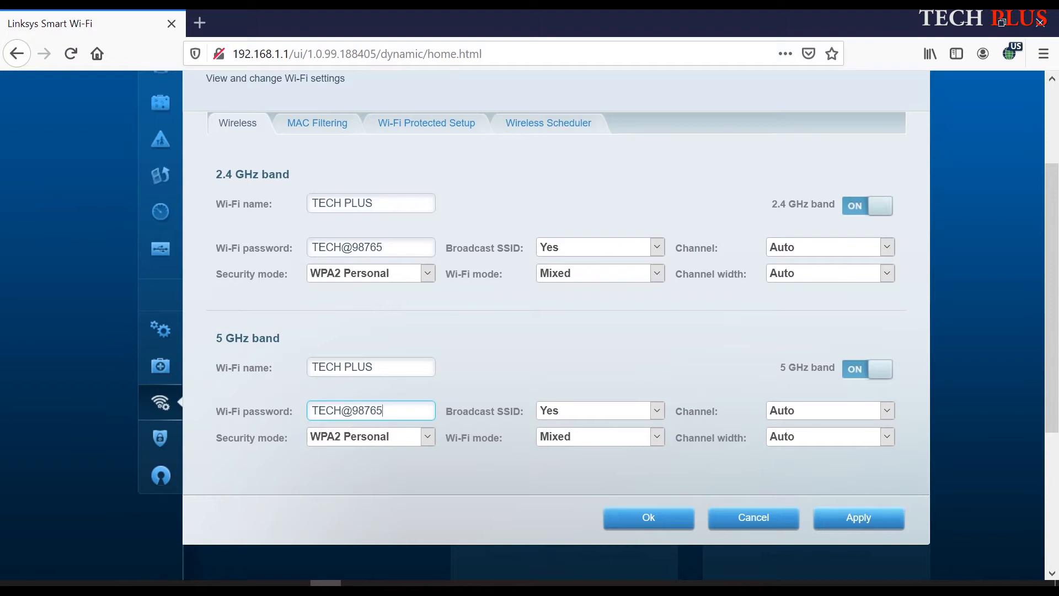
{"action": "left_click", "coordinate": [858, 517]}
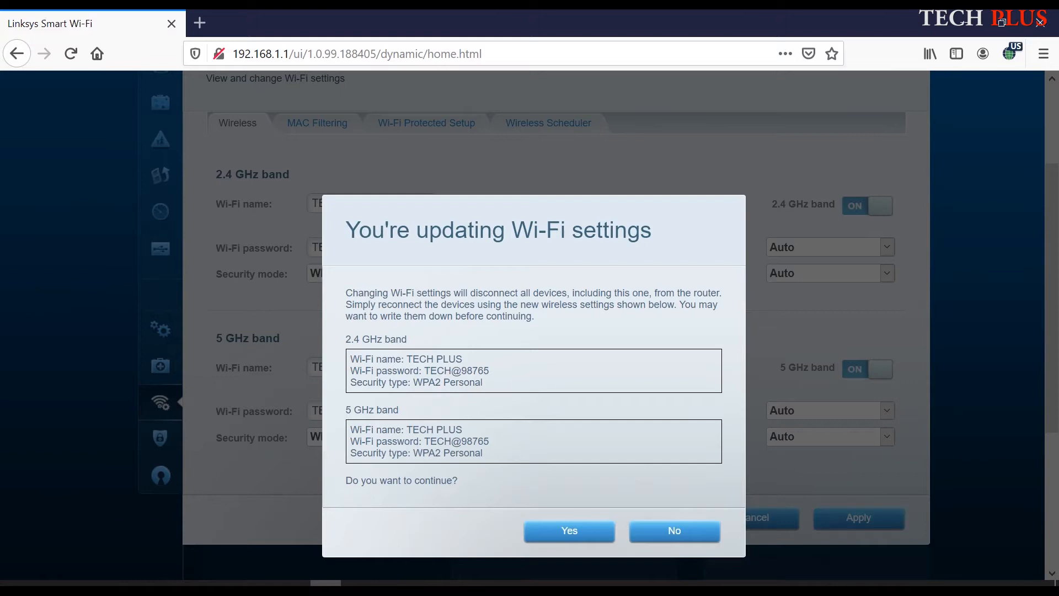
- Confirm the Wi-Fi update, dismiss the applying-changes notice, and go to Router Settings
{"action": "left_click", "coordinate": [569, 530]}
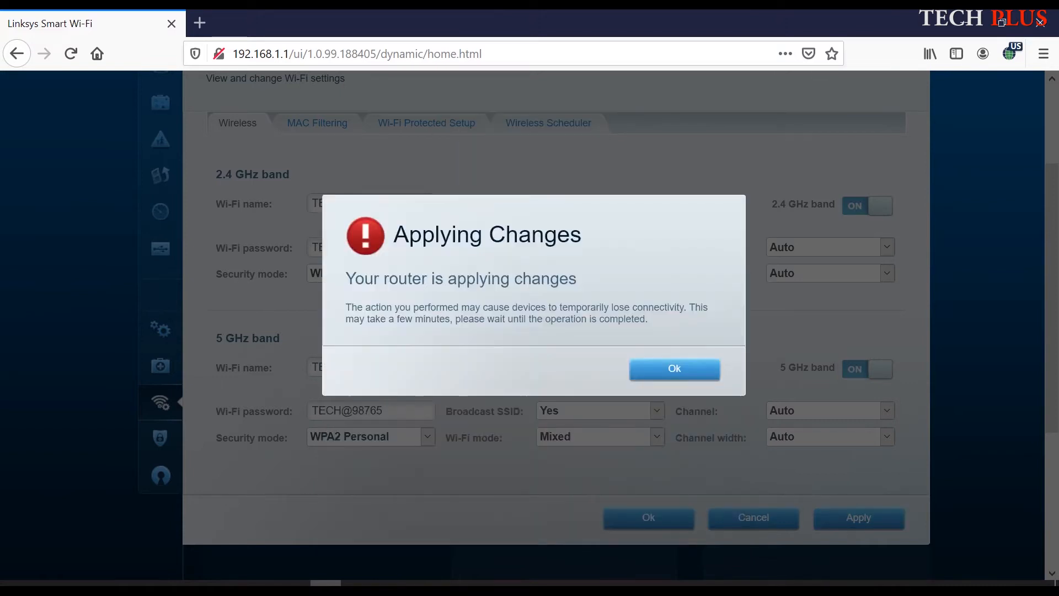
{"action": "left_click", "coordinate": [674, 368]}
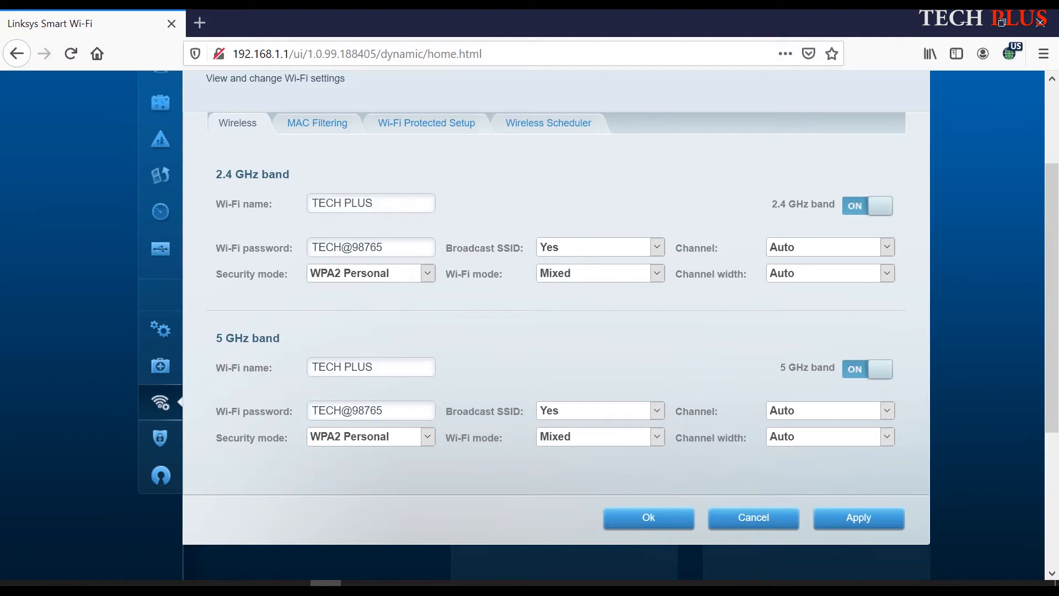
{"action": "left_click", "coordinate": [160, 330]}
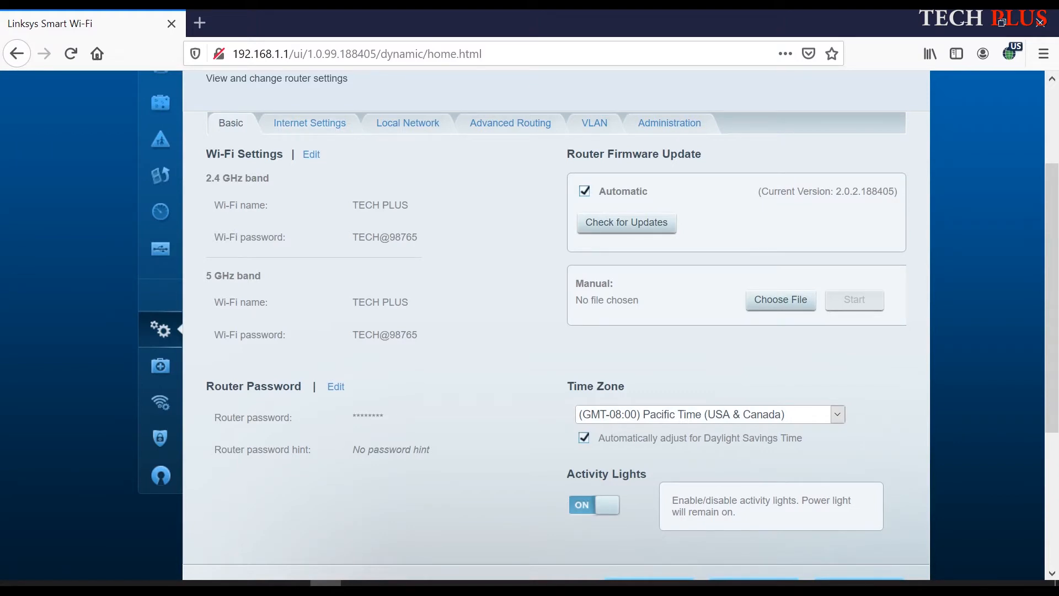
- Change the Internet Settings connection type to Static IP
{"action": "left_click", "coordinate": [310, 123]}
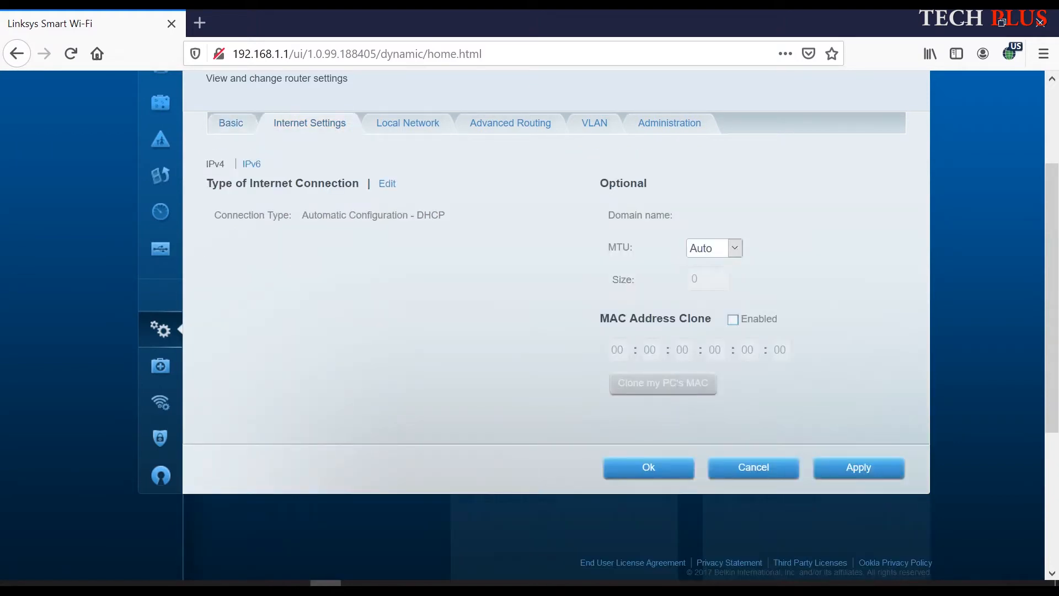
{"action": "left_click", "coordinate": [387, 183]}
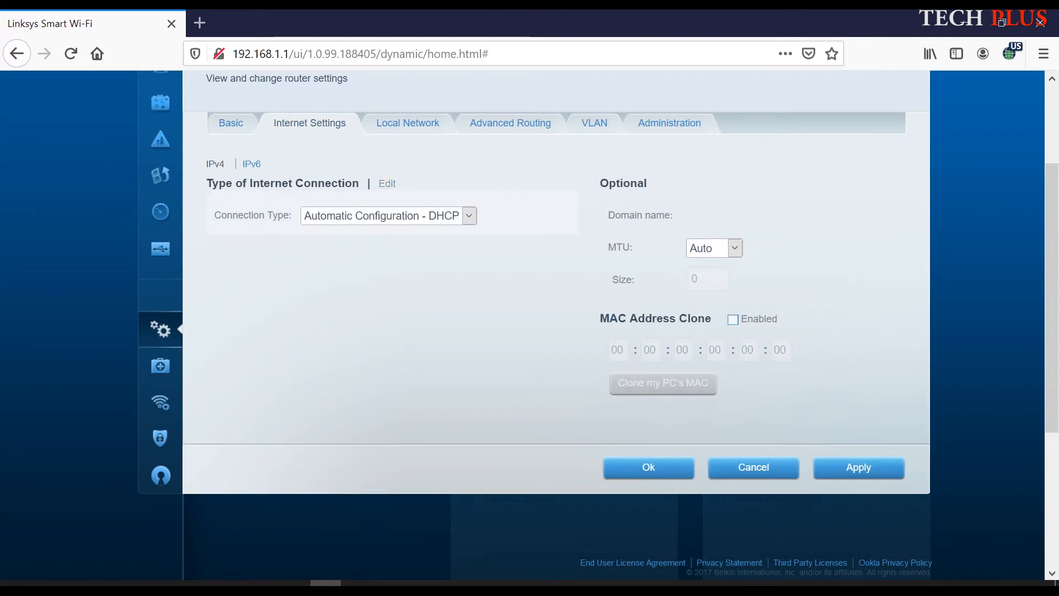
{"action": "left_click", "coordinate": [468, 216]}
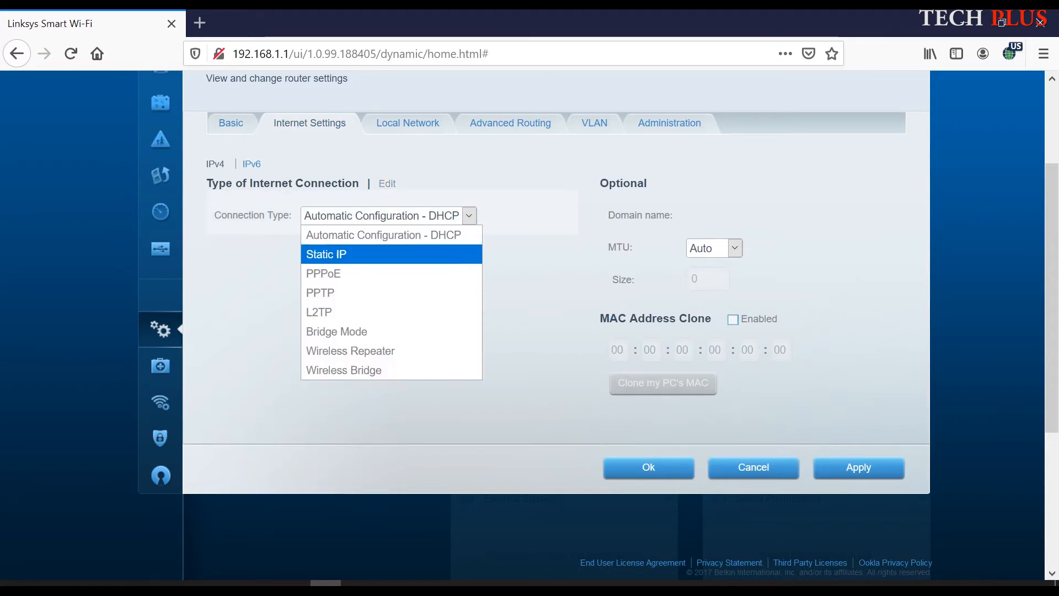
{"action": "left_click", "coordinate": [327, 254]}
{"action": "left_click", "coordinate": [331, 248]}
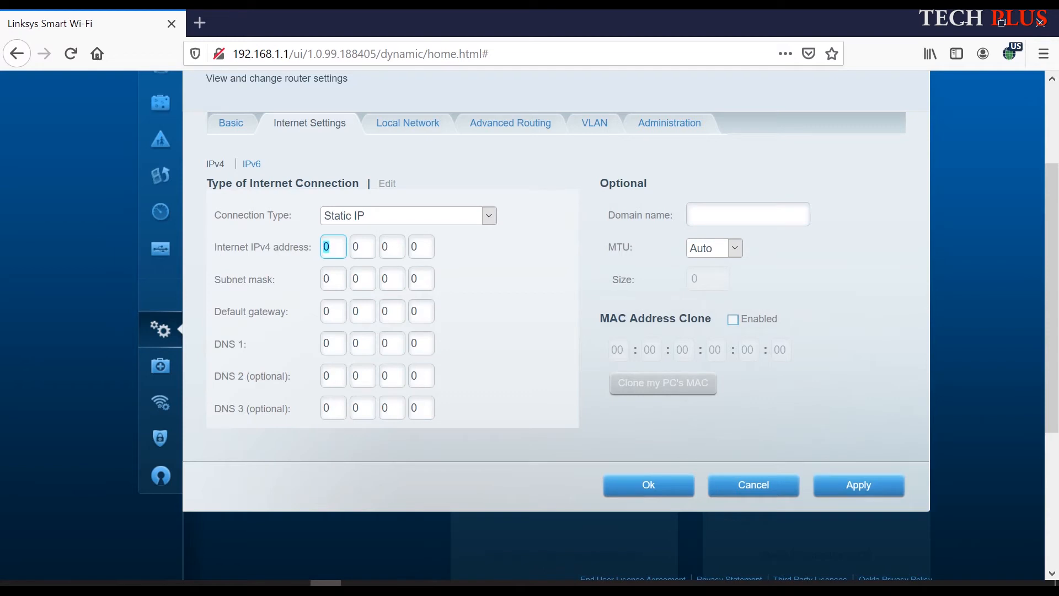
- Enter IPv4 address 192.168.20.100 and subnet mask 255.255.255.0
{"action": "type", "text": "192"}
{"action": "key", "text": "Tab"}
{"action": "type", "text": "168"}
{"action": "key", "text": "Tab"}
{"action": "type", "text": "20"}
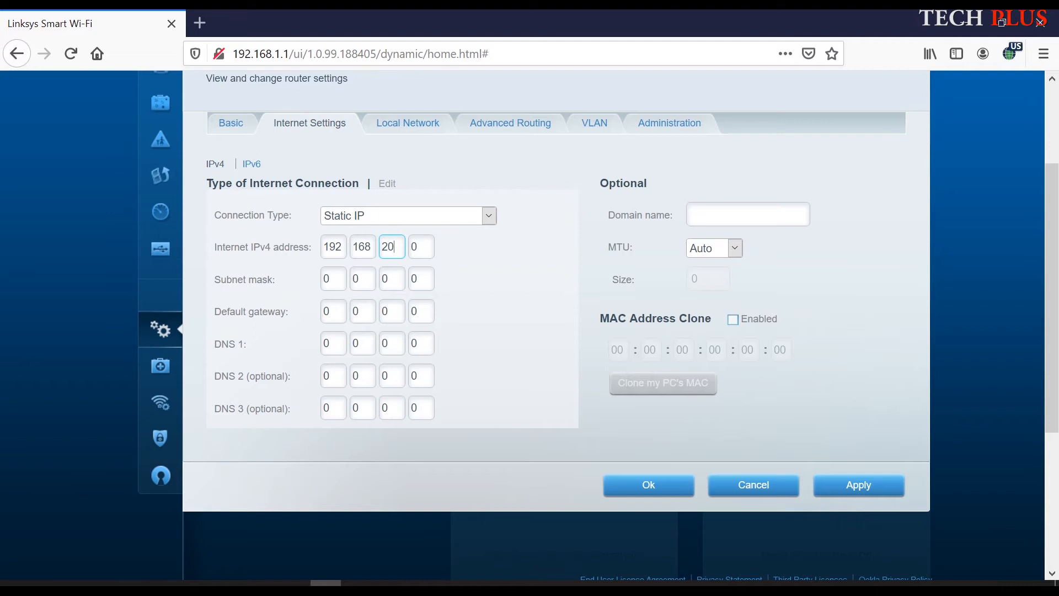
{"action": "key", "text": "Tab"}
{"action": "type", "text": "100"}
{"action": "key", "text": "Tab"}
{"action": "type", "text": "255"}
{"action": "key", "text": "Tab"}
{"action": "type", "text": "255"}
{"action": "key", "text": "Tab"}
{"action": "type", "text": "255"}
{"action": "key", "text": "Tab"}
- Enter default gateway 192.168.20.1 and DNS 1 8.8.8.8
{"action": "key", "text": "Tab"}
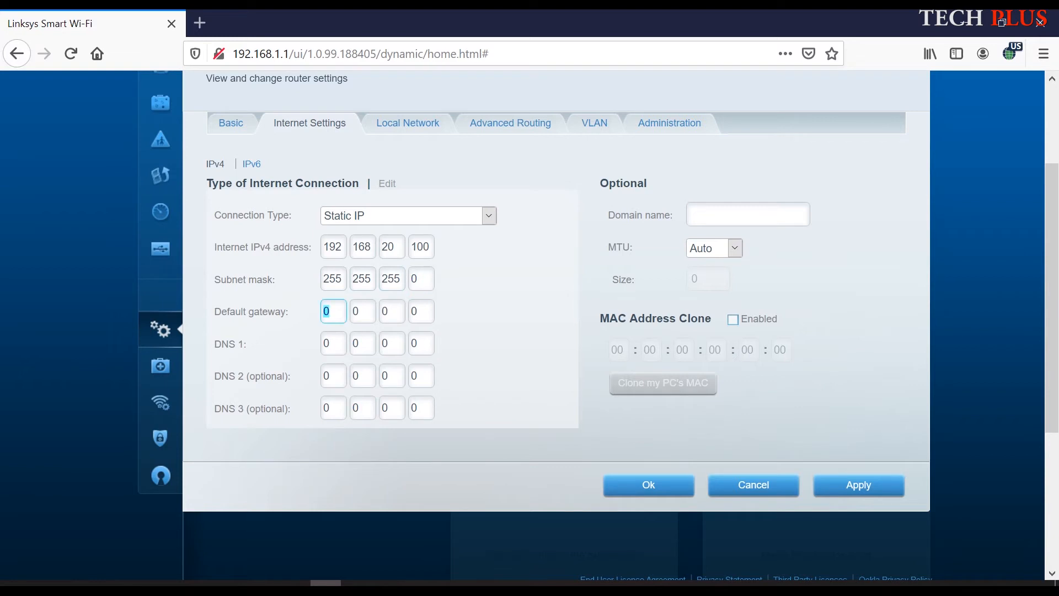
{"action": "type", "text": "192"}
{"action": "key", "text": "Tab"}
{"action": "type", "text": "168"}
{"action": "key", "text": "Tab"}
{"action": "type", "text": "20"}
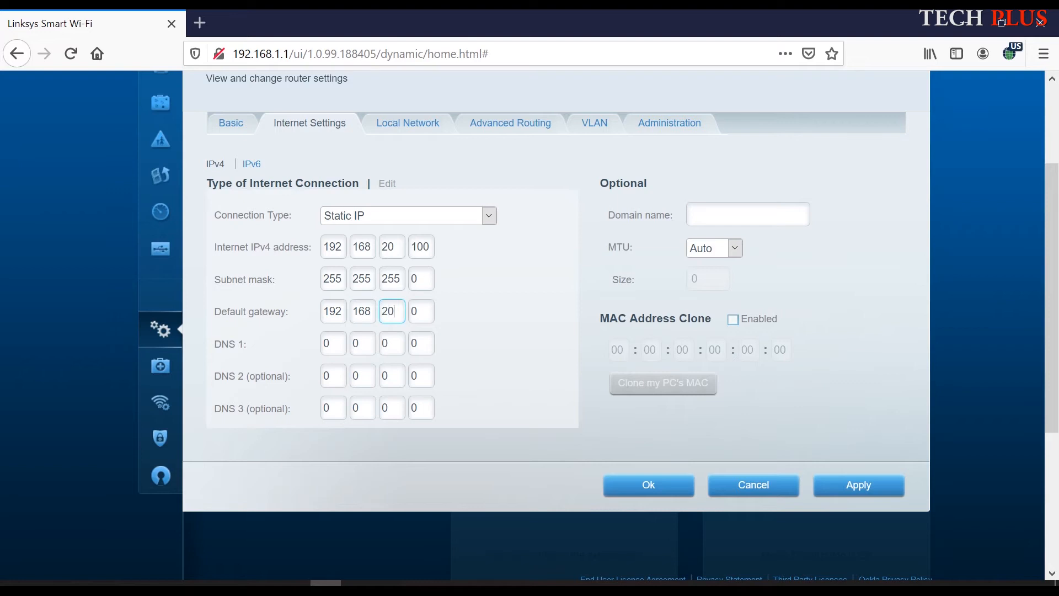
{"action": "key", "text": "Tab"}
{"action": "type", "text": "1"}
{"action": "key", "text": "Tab"}
{"action": "type", "text": "8"}
{"action": "key", "text": "Tab"}
{"action": "type", "text": "8"}
{"action": "key", "text": "Tab"}
{"action": "type", "text": "8"}
{"action": "key", "text": "Tab"}
{"action": "type", "text": "8"}
- Save the static IP internet settings and open the Local Network settings
{"action": "left_click", "coordinate": [859, 485]}
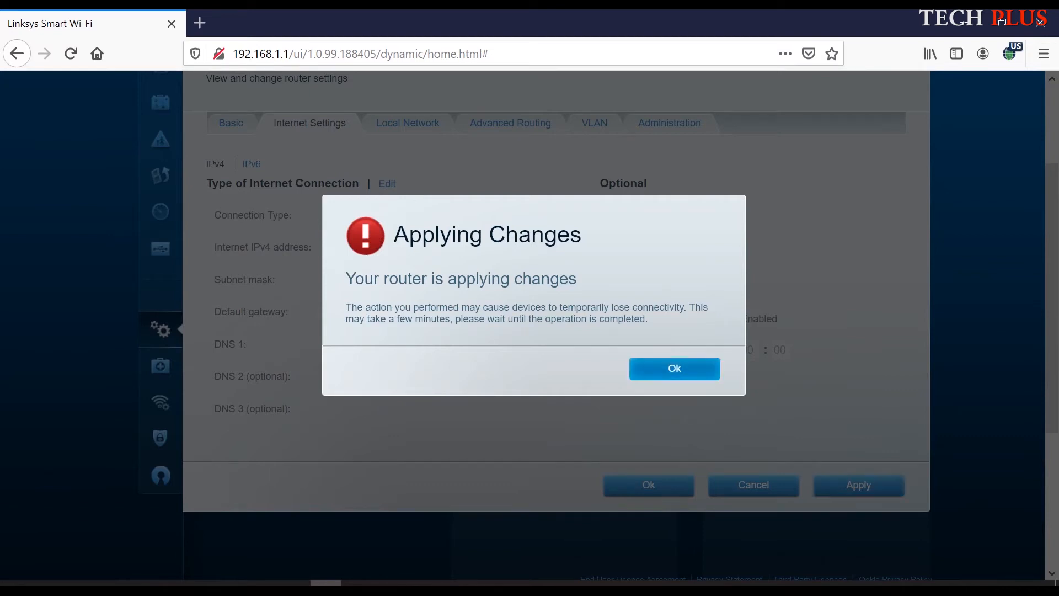
{"action": "left_click", "coordinate": [674, 369]}
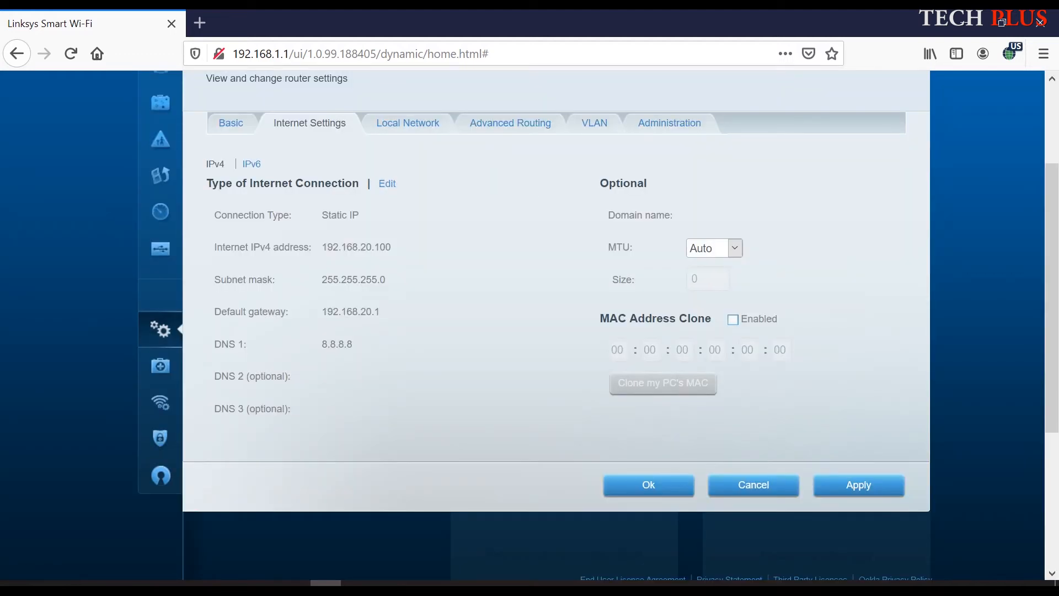
{"action": "left_click", "coordinate": [407, 123]}
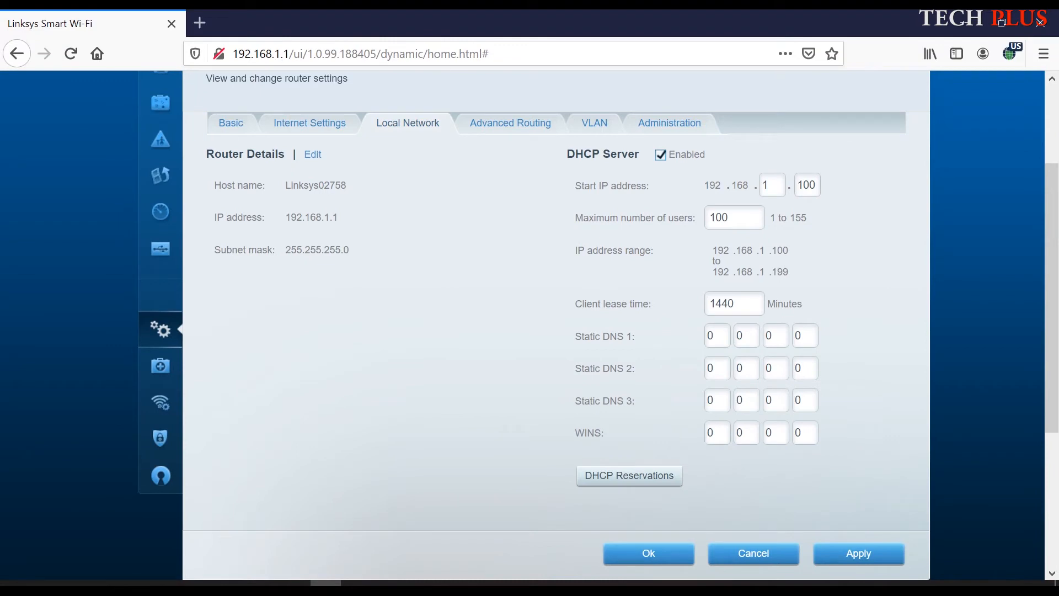
- Change the router host name from Linksys02758 to TECHPLUS
{"action": "left_click", "coordinate": [312, 154]}
{"action": "left_click_drag", "start_coordinate": [361, 186], "coordinate": [286, 185]}
{"action": "type", "text": "T"}
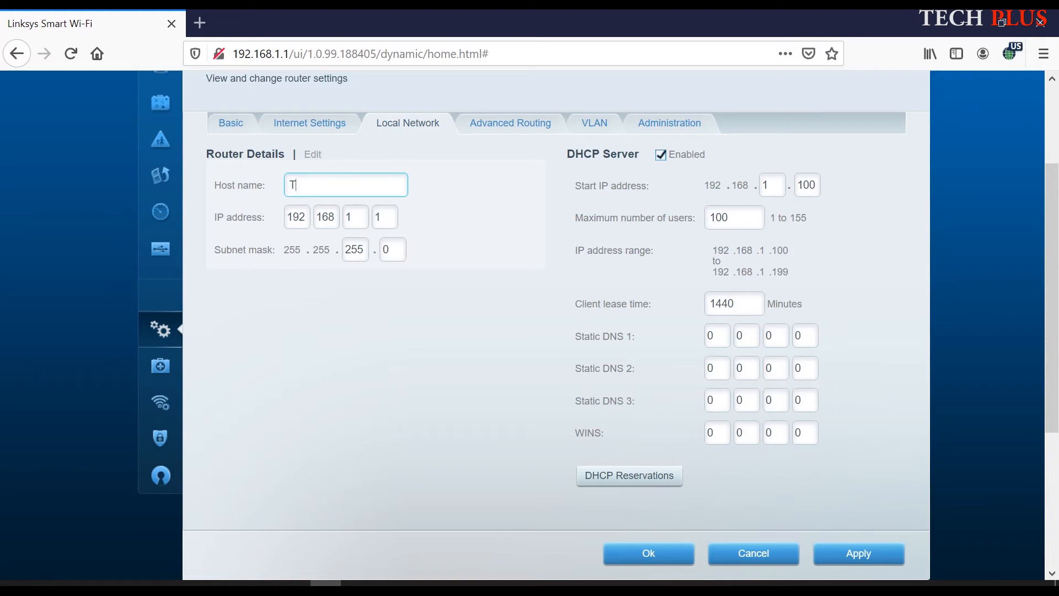
{"action": "type", "text": "CH"}
{"action": "key", "text": "BackSpace"}
{"action": "type", "text": "ECH PLU"}
{"action": "key", "text": "BackSpace"}
{"action": "key", "text": "BackSpace"}
{"action": "key", "text": "BackSpace"}
{"action": "type", "text": "PLUS"}
- Set DHCP Static DNS 1 to 8.8.8.8 and save, retrying the router connection
{"action": "left_click", "coordinate": [717, 335]}
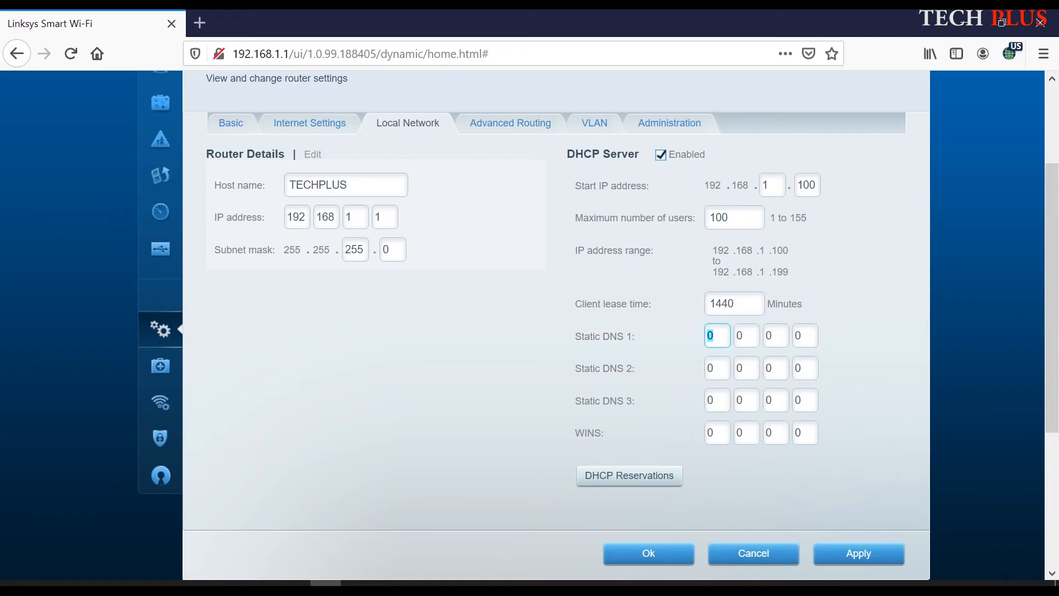
{"action": "type", "text": "8"}
{"action": "key", "text": "Tab"}
{"action": "type", "text": "8"}
{"action": "key", "text": "Tab"}
{"action": "type", "text": "8"}
{"action": "key", "text": "Tab"}
{"action": "type", "text": "8"}
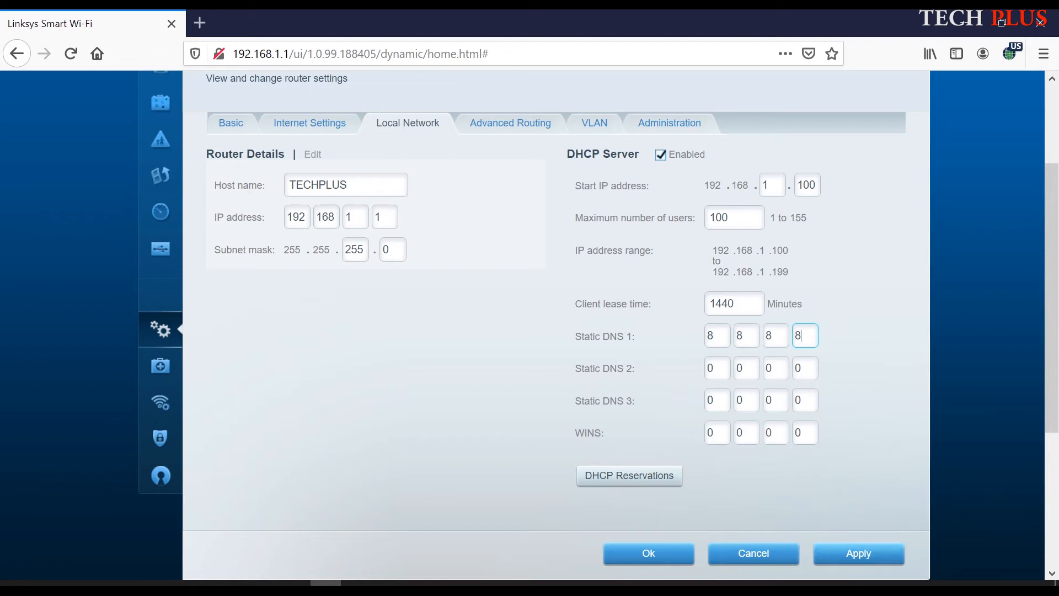
{"action": "left_click", "coordinate": [859, 553]}
{"action": "left_click", "coordinate": [675, 368]}
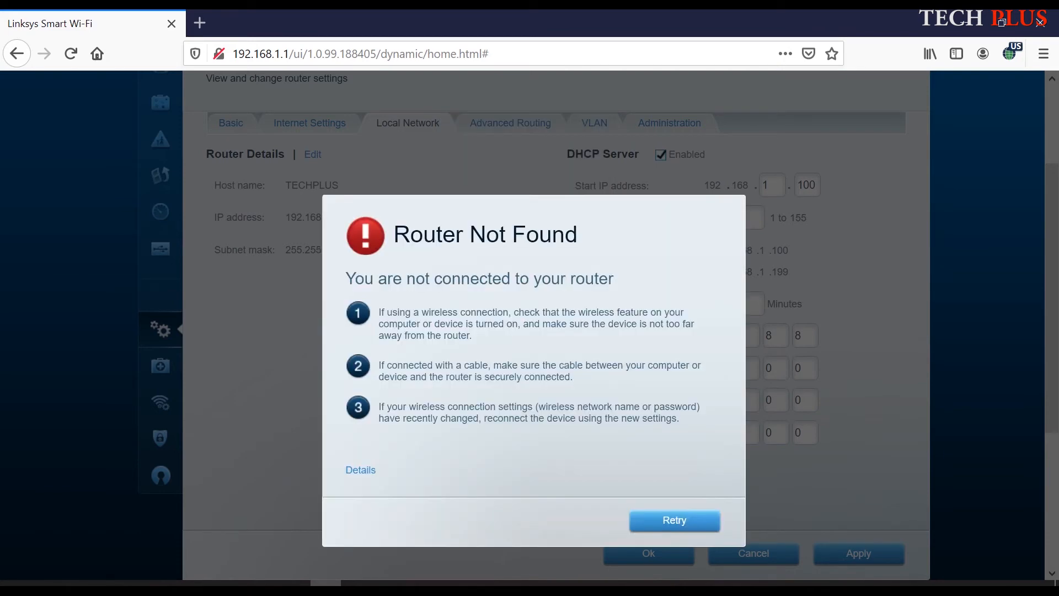
{"action": "left_click", "coordinate": [674, 520]}
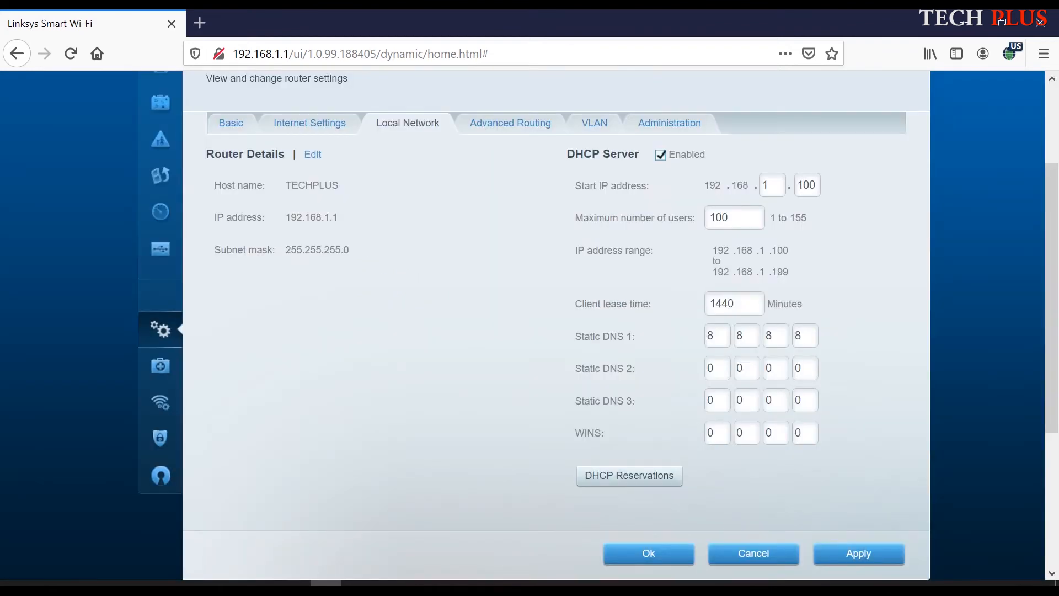
{"action": "left_click", "coordinate": [230, 123]}
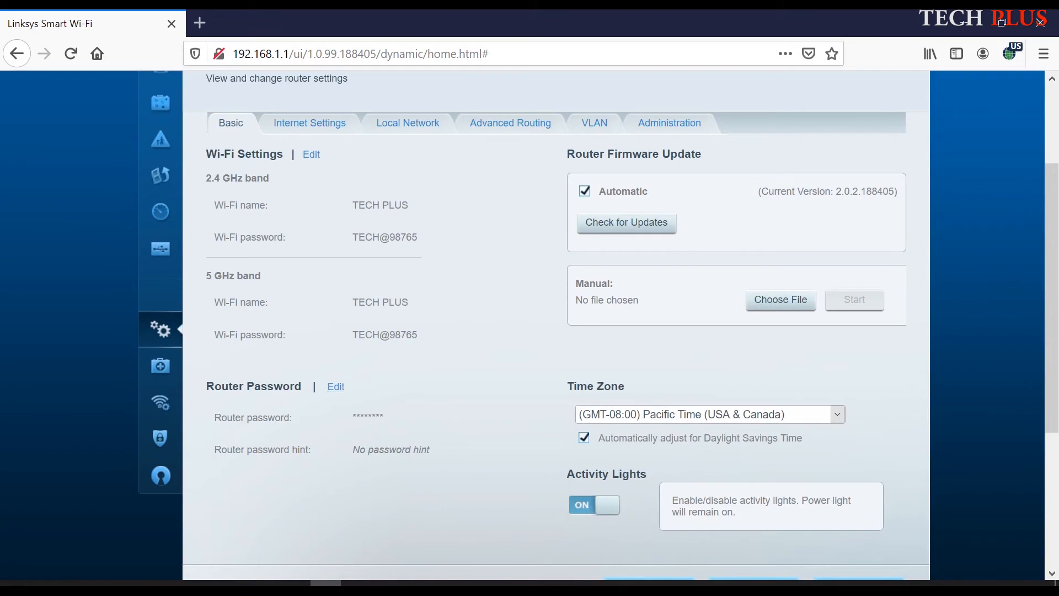
- Open the new router password form and add a 'Router login new password' line to the Notepad login notes
{"action": "left_click", "coordinate": [336, 386]}
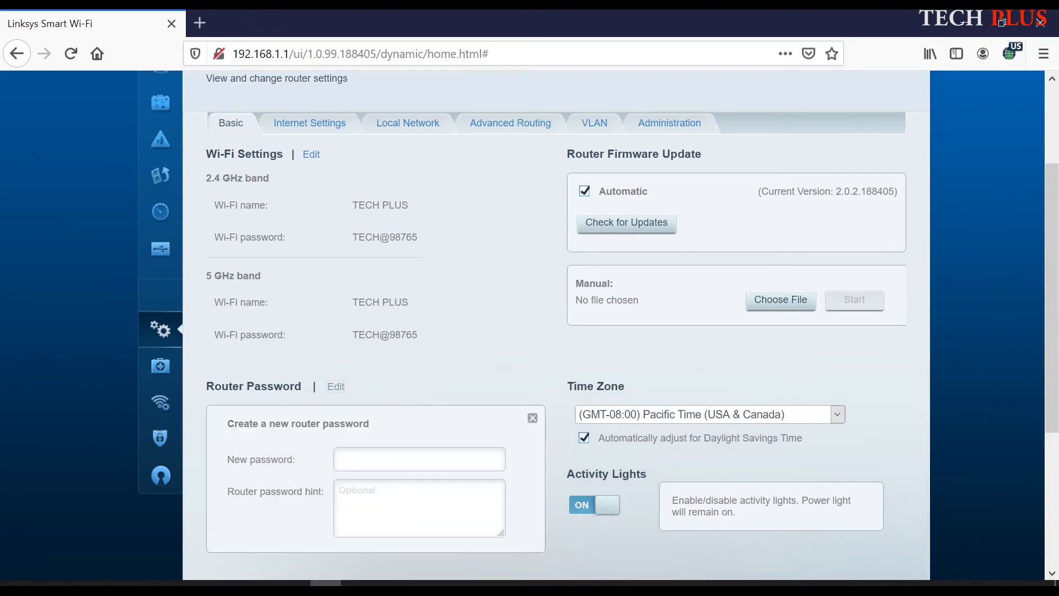
{"action": "left_click", "coordinate": [545, 583]}
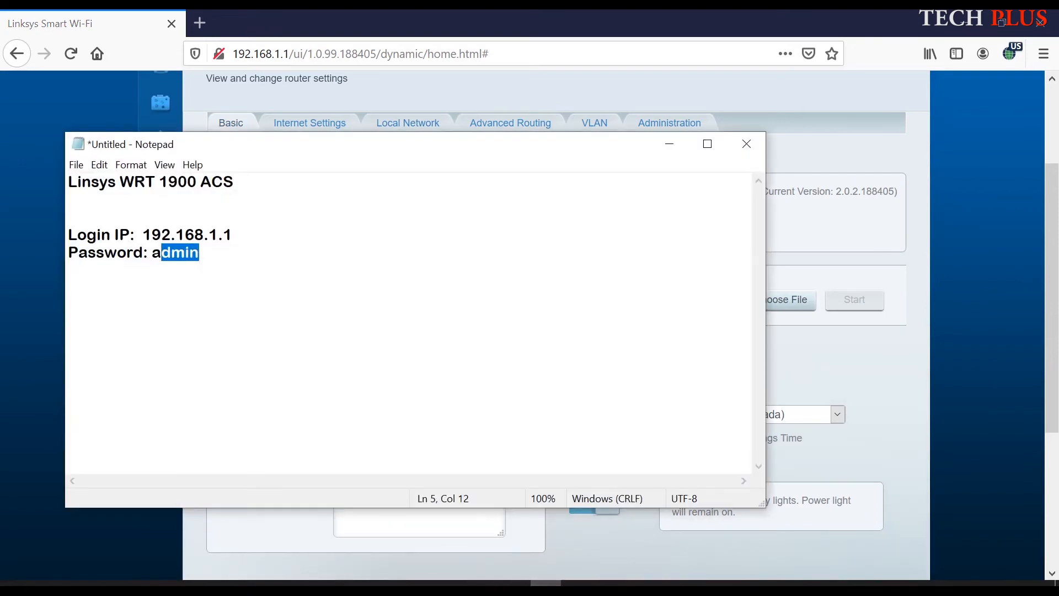
{"action": "left_click", "coordinate": [69, 270]}
{"action": "type", "text": "R"}
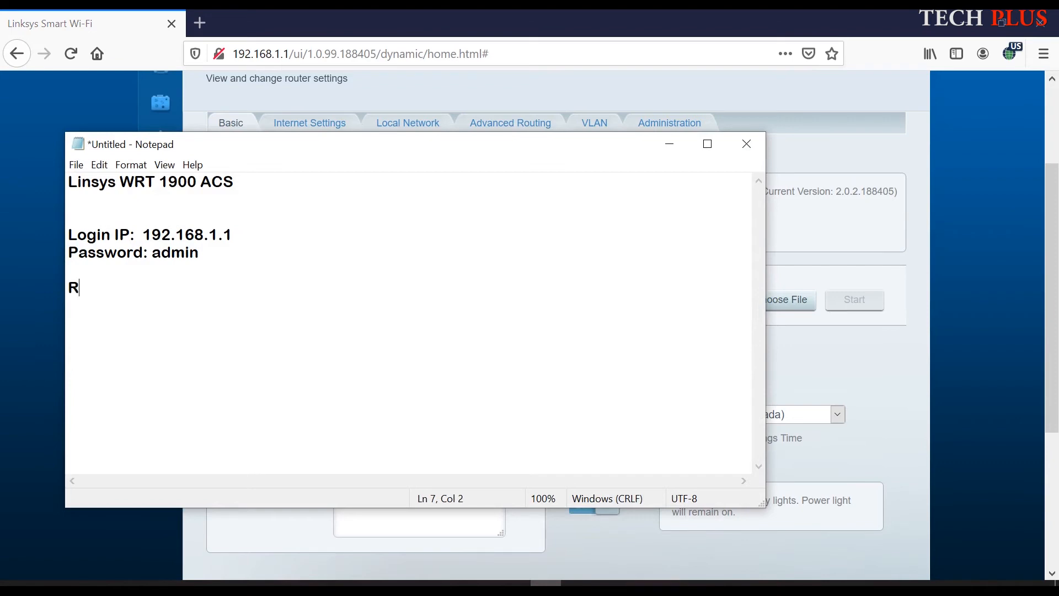
{"action": "type", "text": "outer logi"}
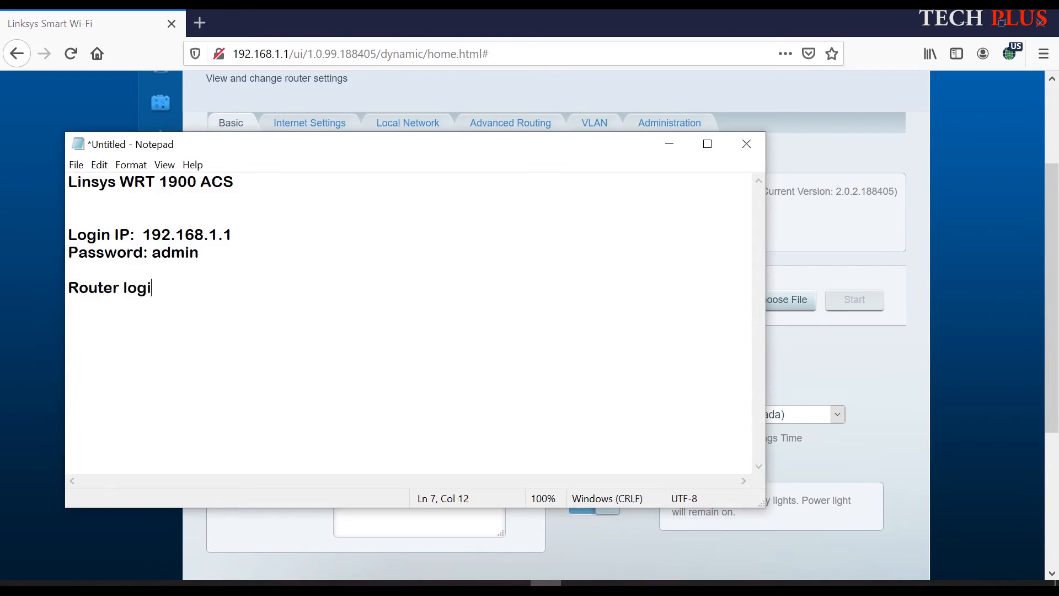
{"action": "type", "text": "n new password"}
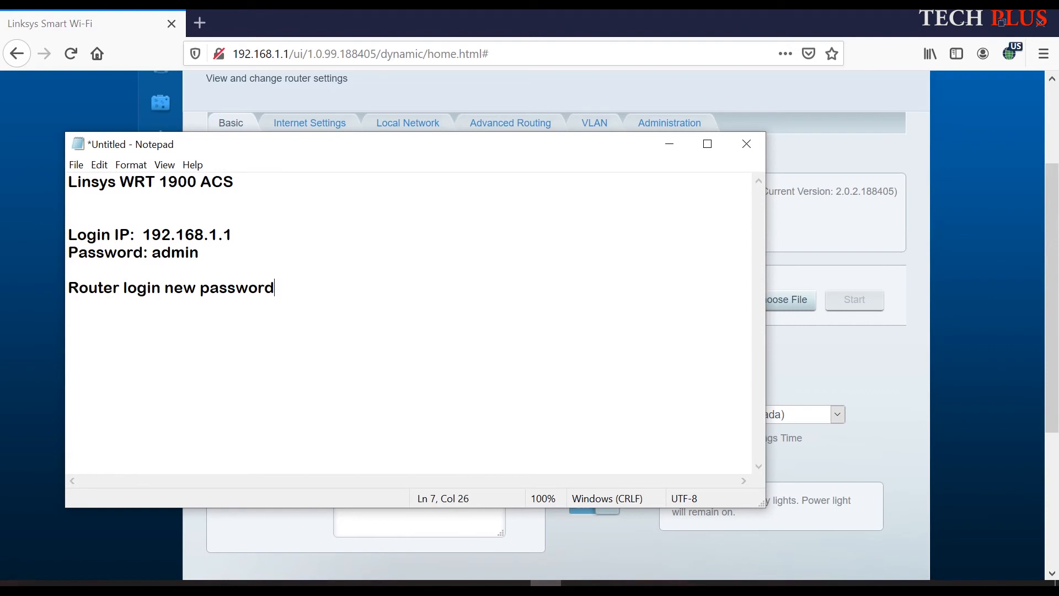
{"action": "left_click", "coordinate": [669, 144]}
- Enter the new router admin password, reveal it to verify, then apply and confirm the change
{"action": "left_click", "coordinate": [419, 458]}
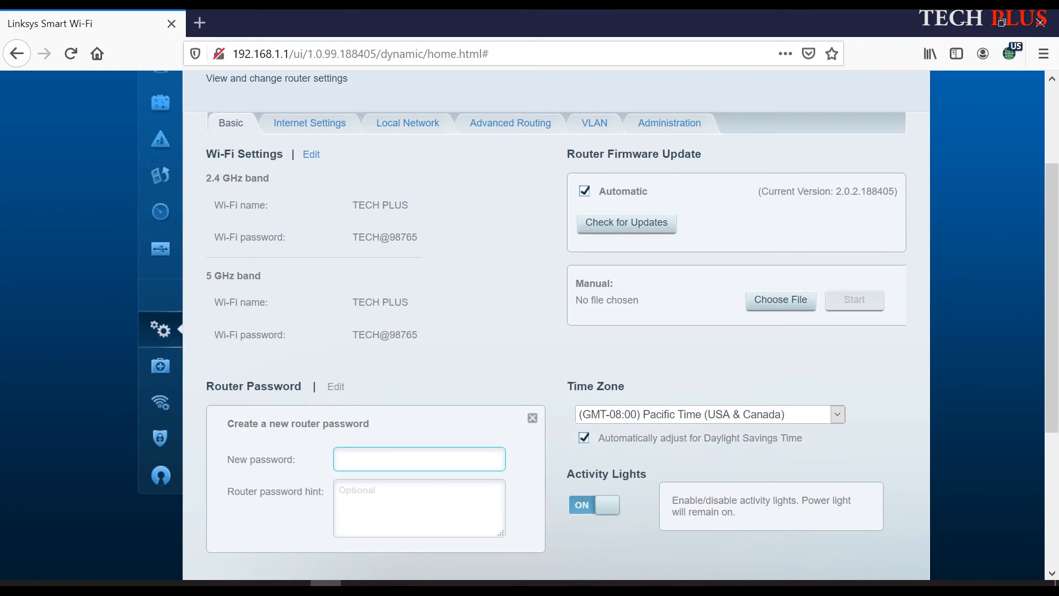
{"action": "type", "text": "•"}
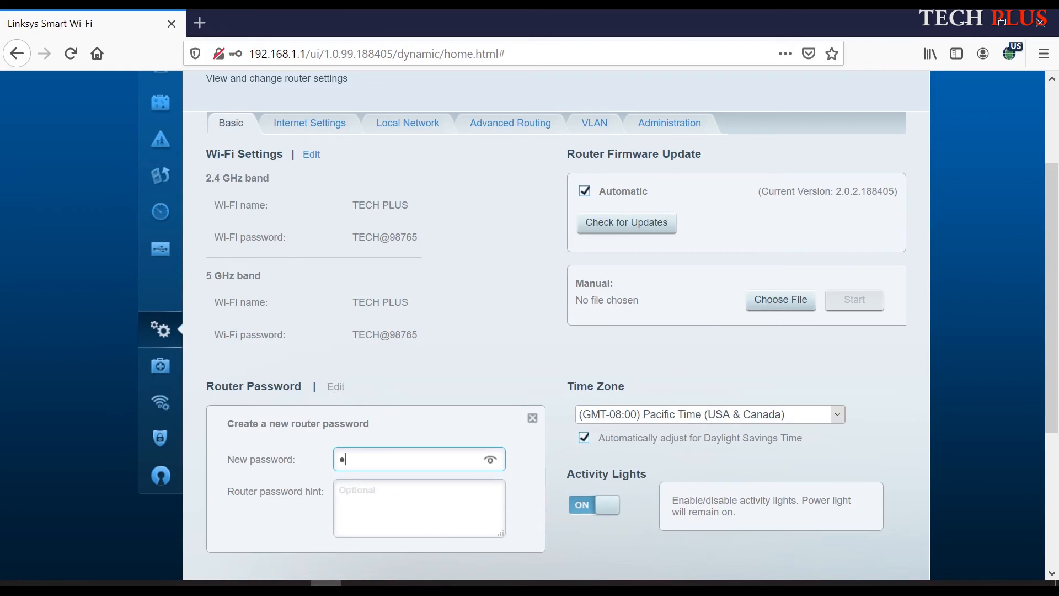
{"action": "type", "text": "•••••••"}
{"action": "left_click", "coordinate": [490, 459]}
{"action": "scroll", "coordinate": [556, 325], "scroll_direction": "down", "scroll_amount": 5}
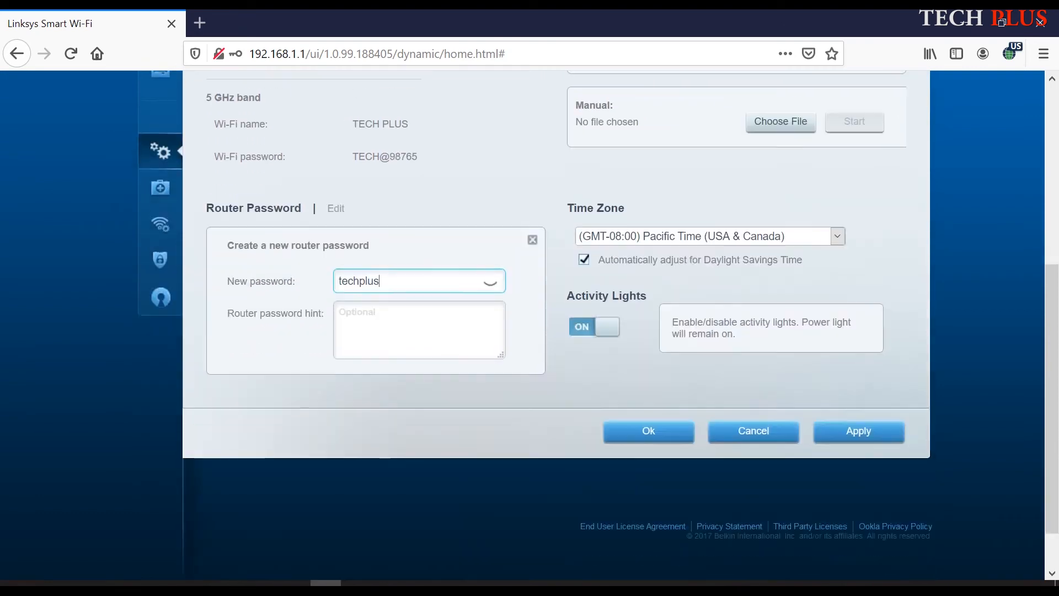
{"action": "left_click", "coordinate": [858, 373]}
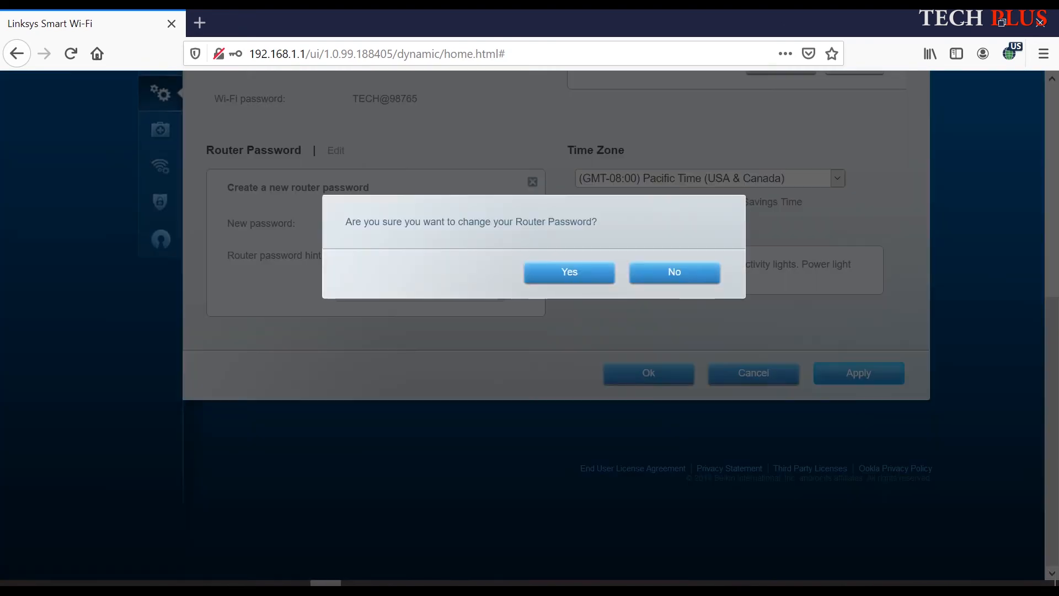
{"action": "left_click", "coordinate": [568, 271]}
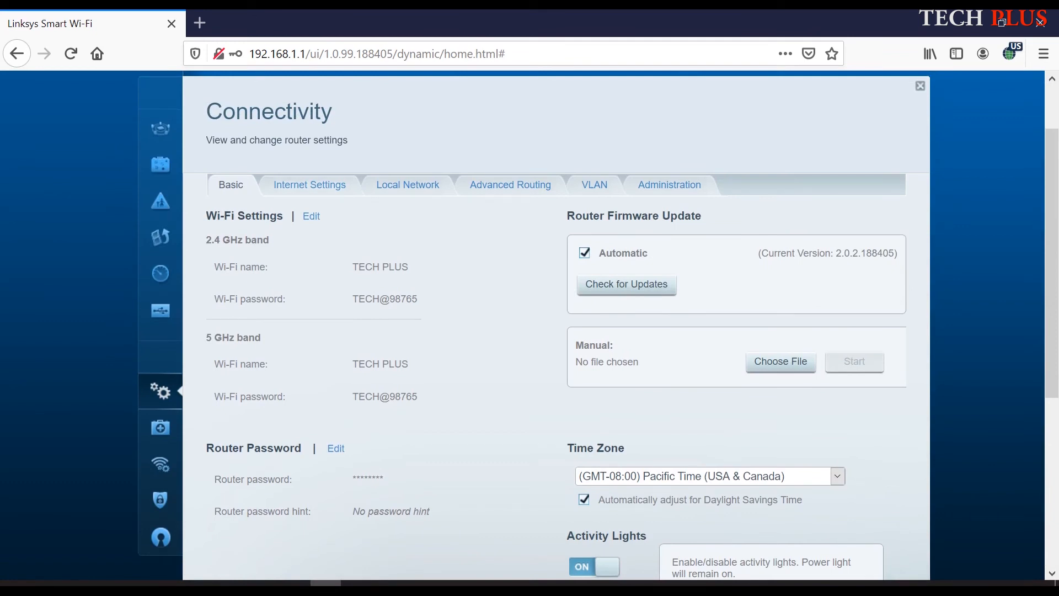
- Review the Internet Settings, Local Network and Administration connectivity tabs
{"action": "left_click", "coordinate": [309, 184]}
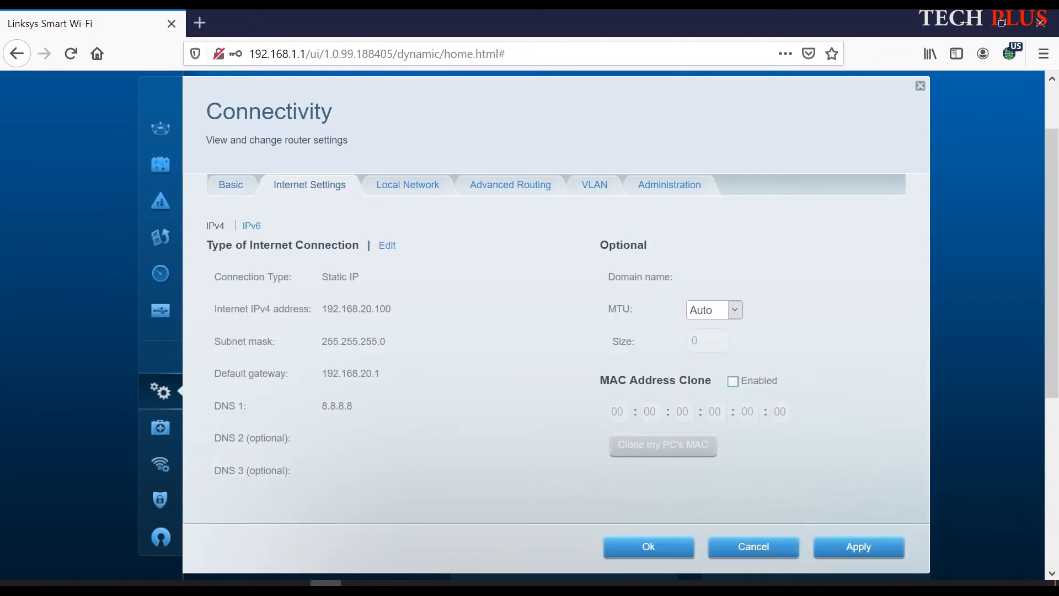
{"action": "left_click", "coordinate": [408, 184]}
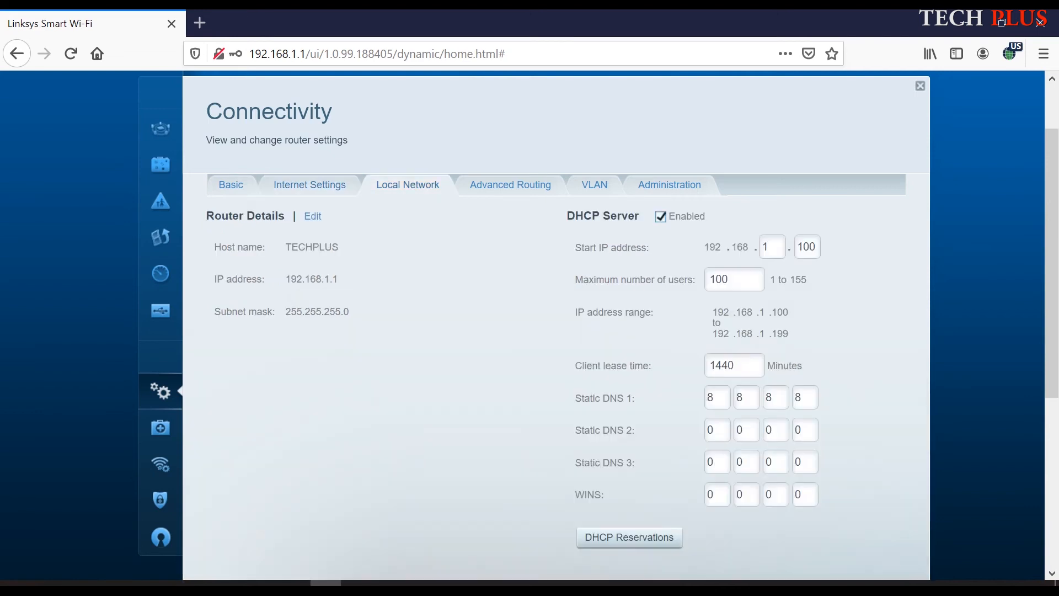
{"action": "left_click", "coordinate": [669, 185]}
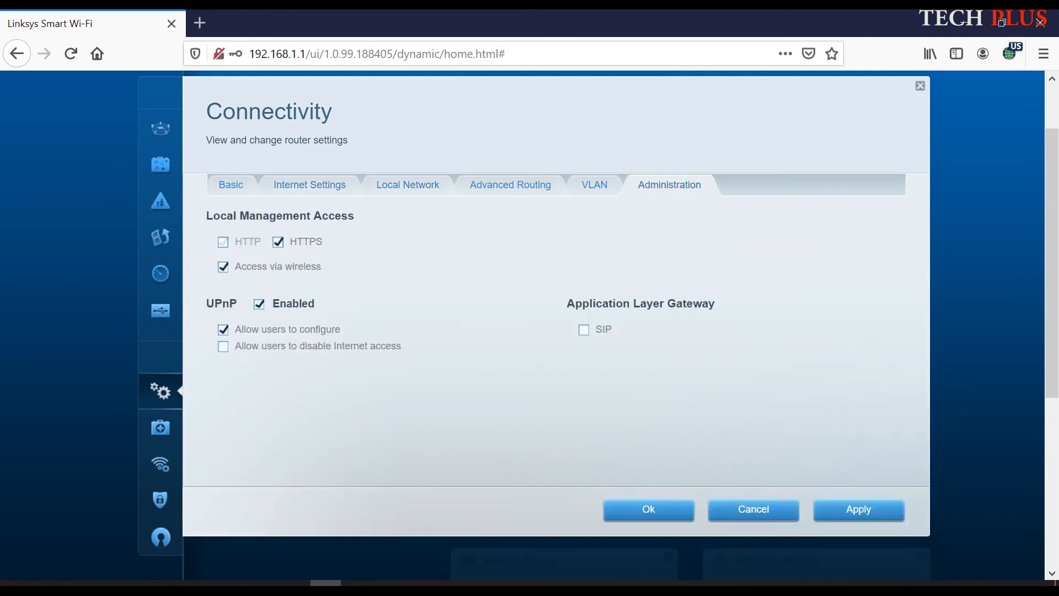
- Restart the router from Troubleshooting > Diagnostics and type ping 192.168.1.1 -t in Command Prompt
{"action": "left_click", "coordinate": [160, 428]}
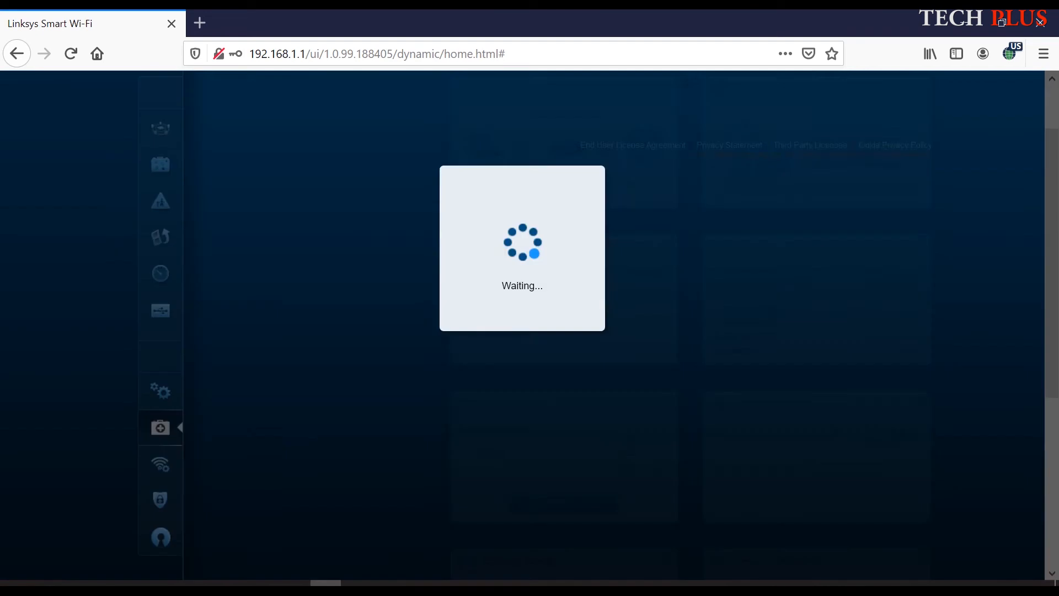
{"action": "scroll", "coordinate": [551, 325], "scroll_direction": "down", "scroll_amount": 1}
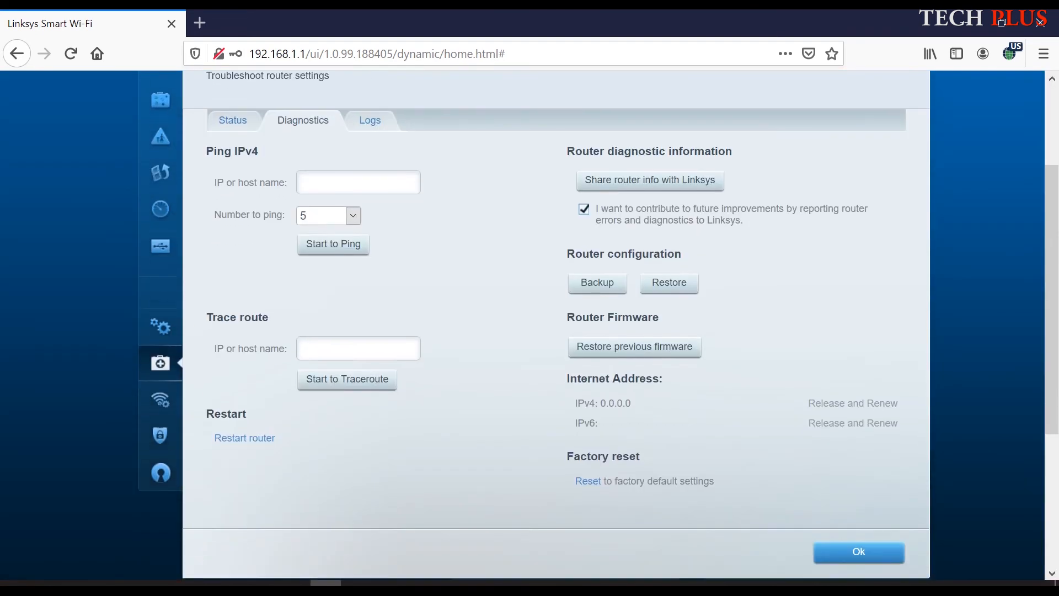
{"action": "left_click", "coordinate": [245, 437]}
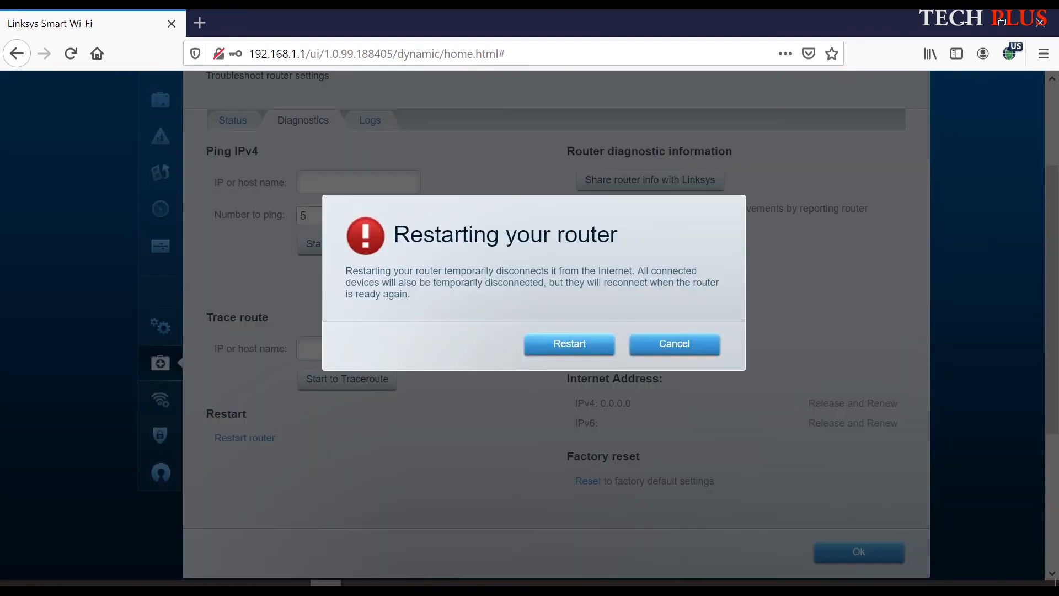
{"action": "left_click", "coordinate": [569, 343]}
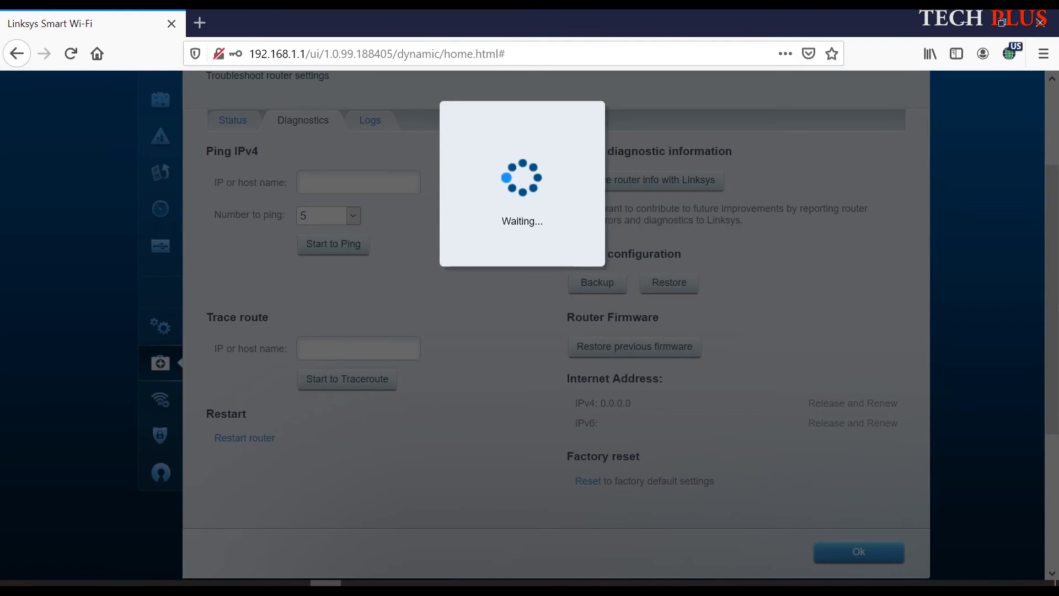
{"action": "type", "text": "ping"}
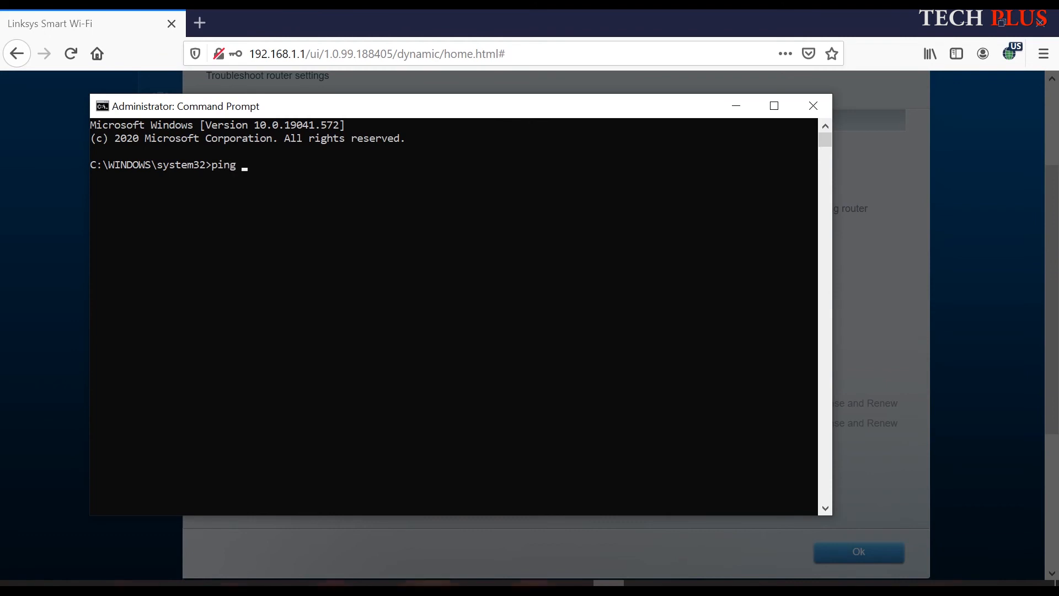
{"action": "type", "text": " 192.168.1"}
{"action": "type", "text": ".1"}
{"action": "type", "text": " -t"}
- Run the continuous ping 192.168.1.1 -t to watch for the router's replies
{"action": "key", "text": "Return"}
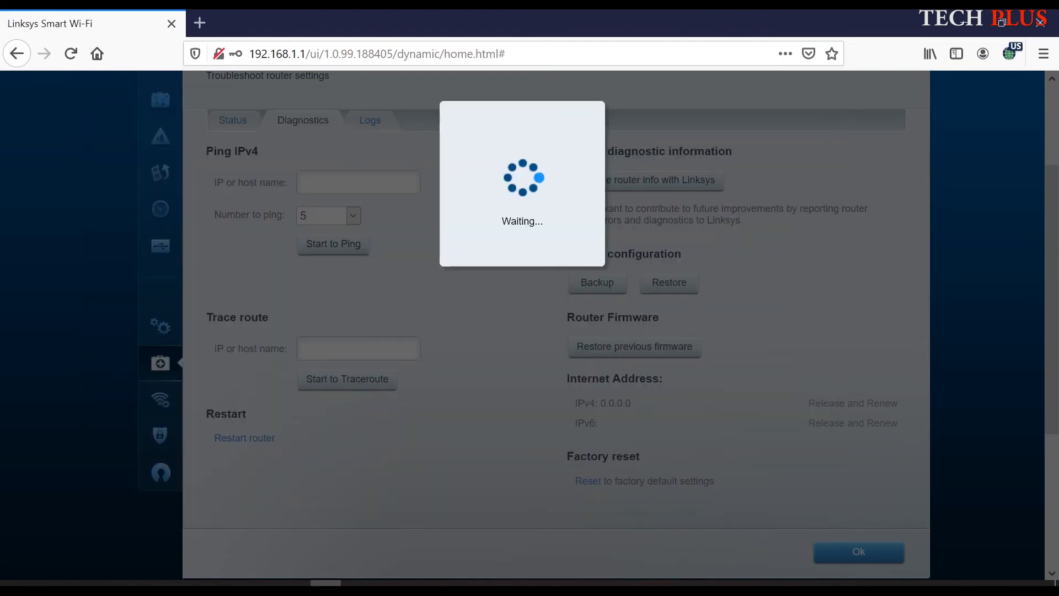
- Reload the router page, go to Network Map, and sign out of Linksys Smart Wi-Fi
{"action": "left_click", "coordinate": [71, 54]}
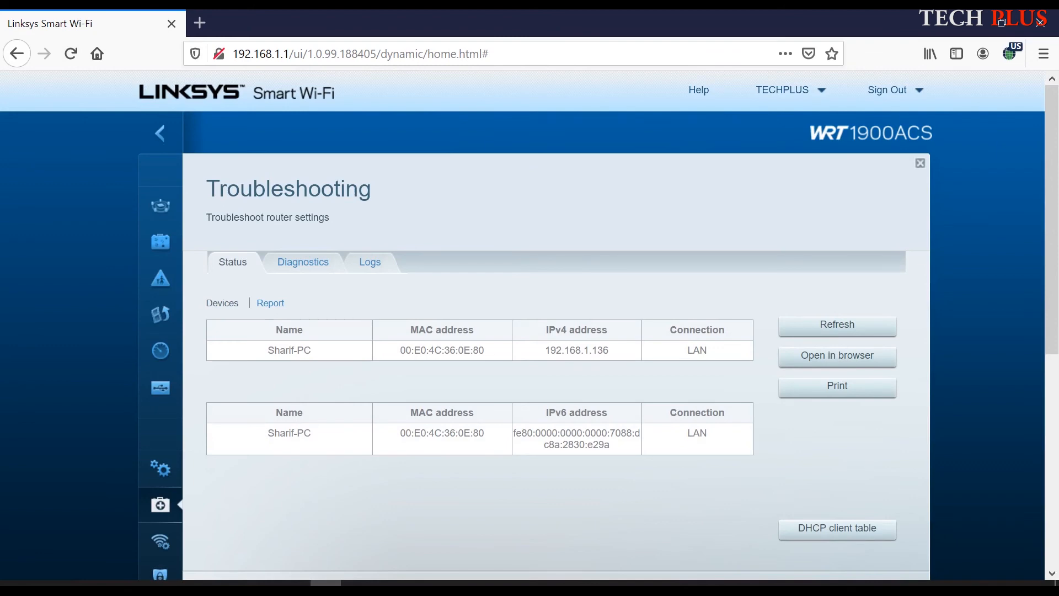
{"action": "left_click", "coordinate": [161, 206]}
{"action": "left_click", "coordinate": [894, 90]}
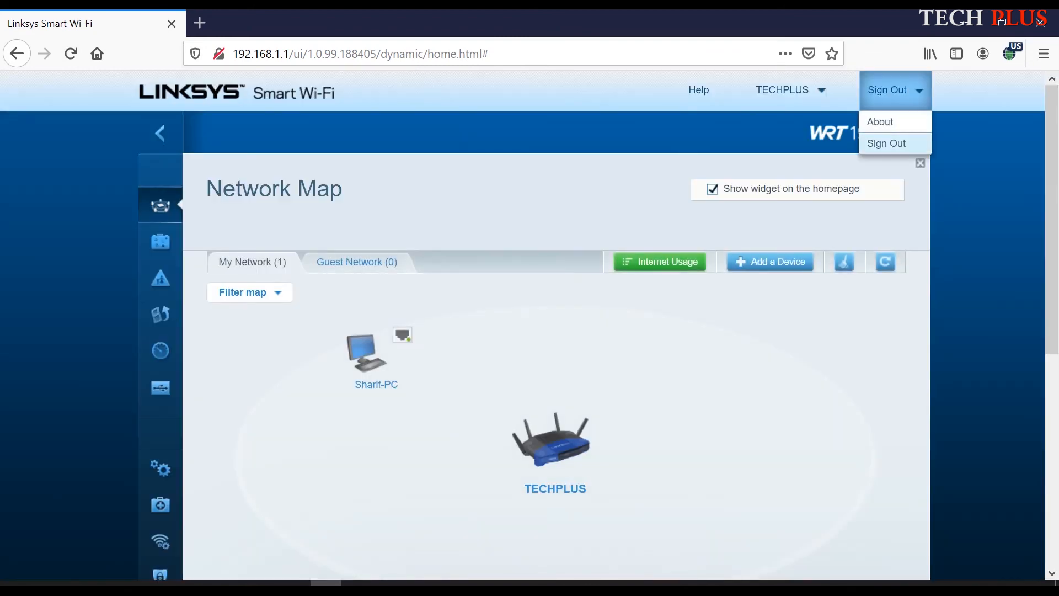
{"action": "left_click", "coordinate": [887, 143]}
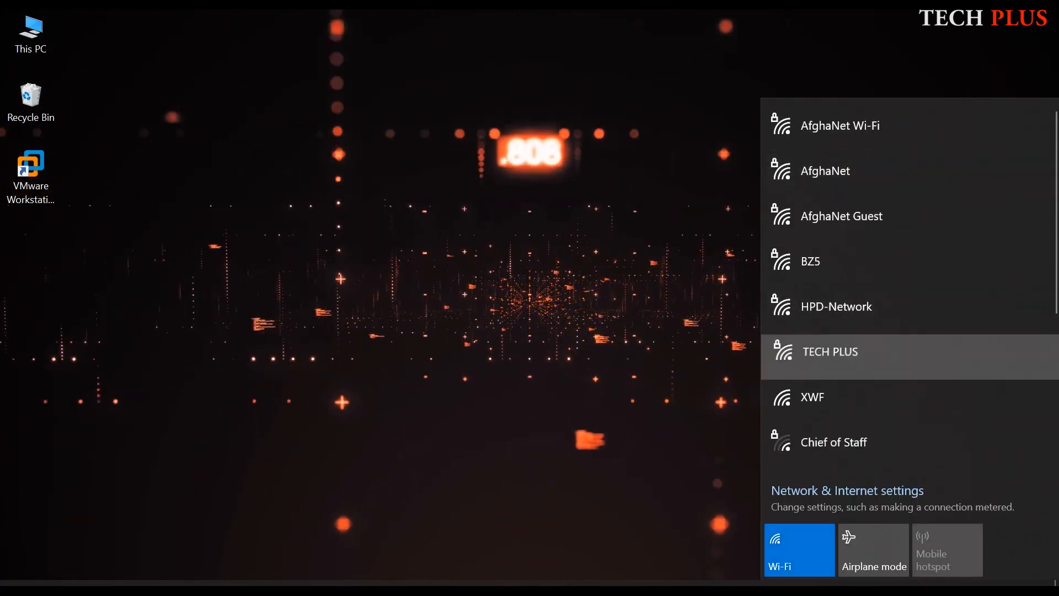
- Join the TECH PLUS Wi-Fi network, entering and verifying its security key
{"action": "left_click", "coordinate": [882, 356]}
{"action": "left_click", "coordinate": [987, 429]}
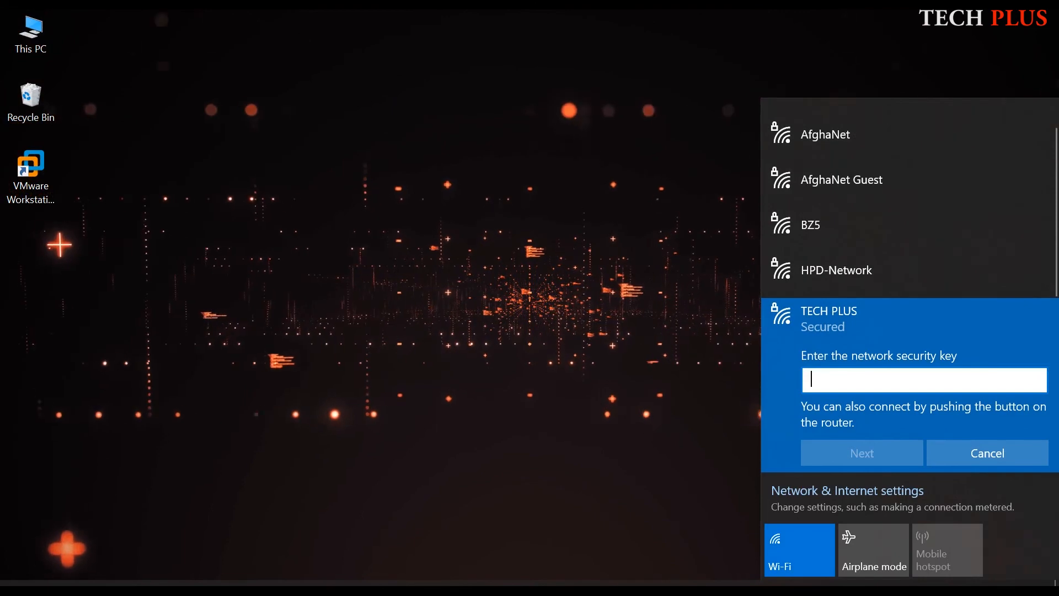
{"action": "type", "text": "••••••••••"}
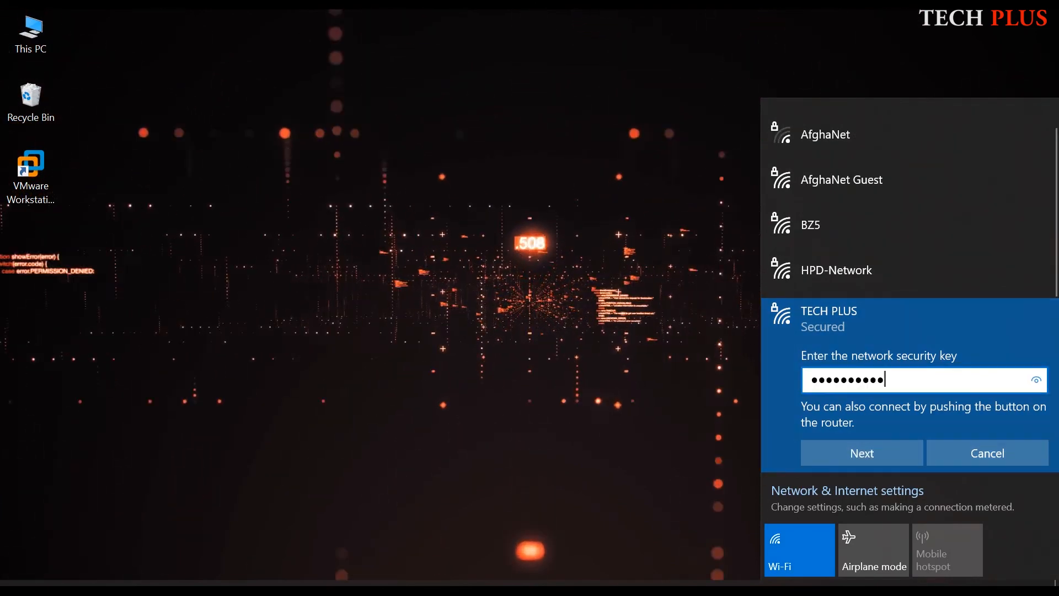
{"action": "left_click", "coordinate": [1036, 380]}
{"action": "key", "text": "Return"}
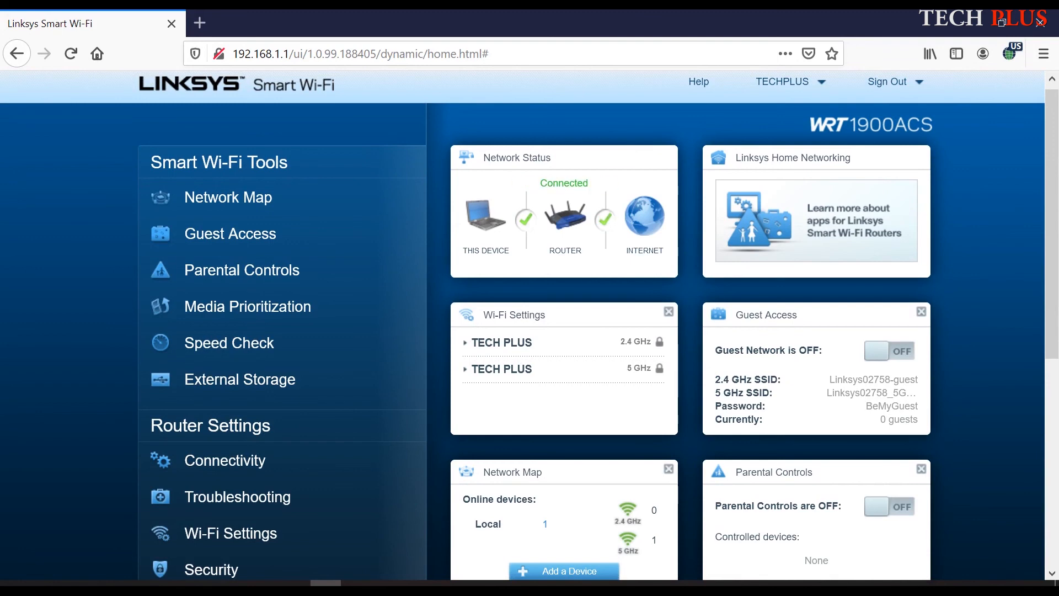
- Check that Wi-Fi status shows Internet access on TECH PLUS, then run ping 8.8.4.4 -t
{"action": "left_click", "coordinate": [576, 583]}
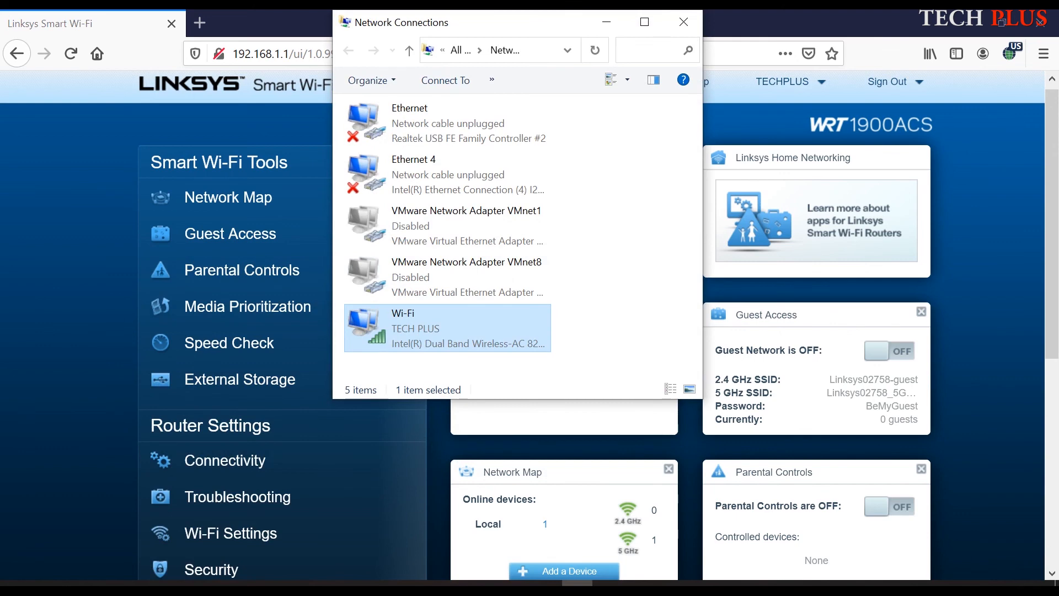
{"action": "double_click", "coordinate": [447, 328]}
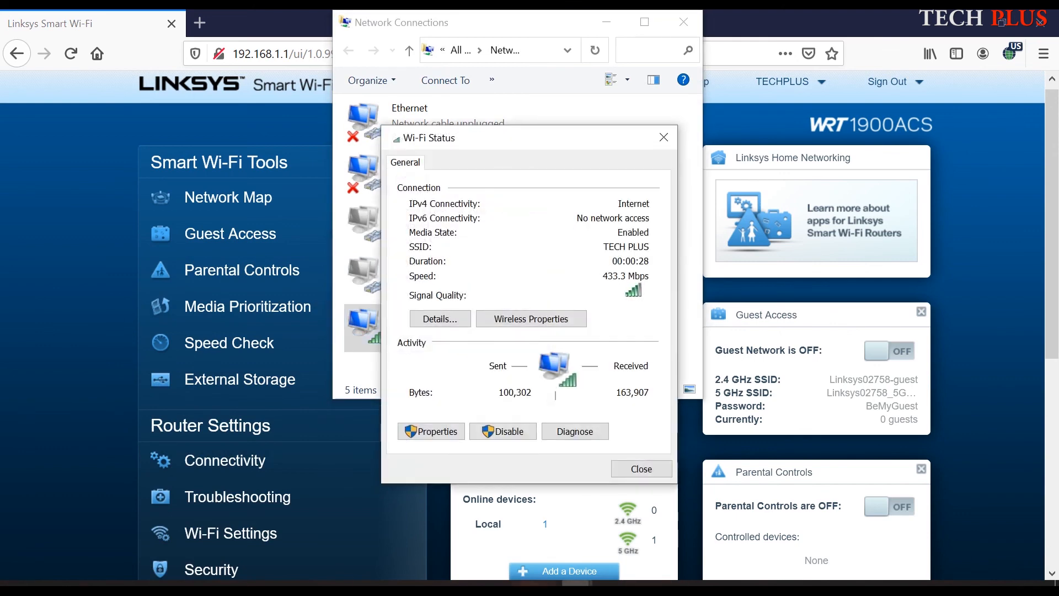
{"action": "left_click", "coordinate": [663, 138]}
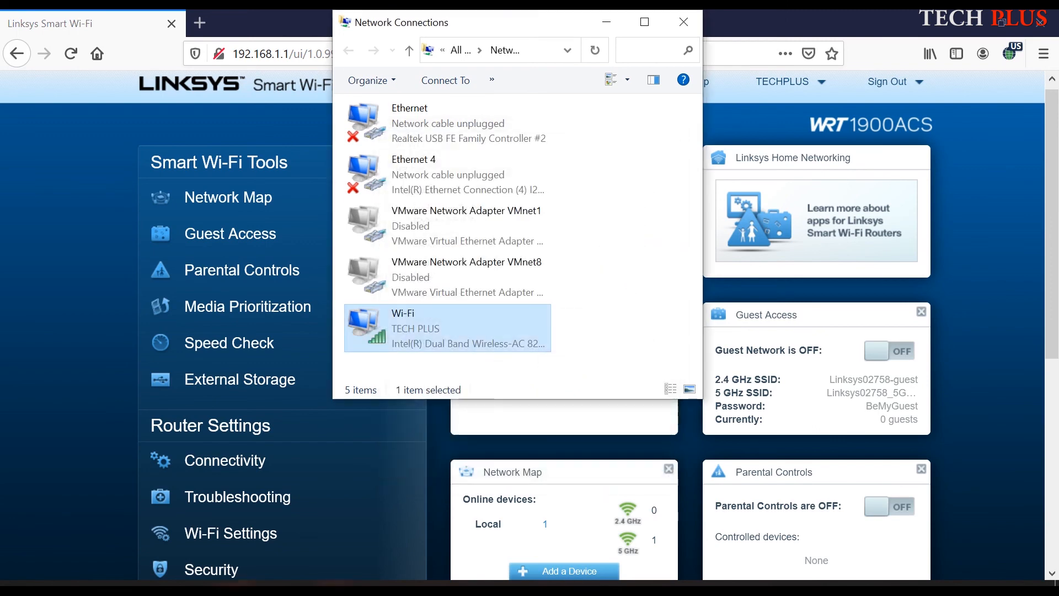
{"action": "left_click", "coordinate": [683, 22]}
{"action": "key", "text": "super+r"}
{"action": "key", "text": "Return"}
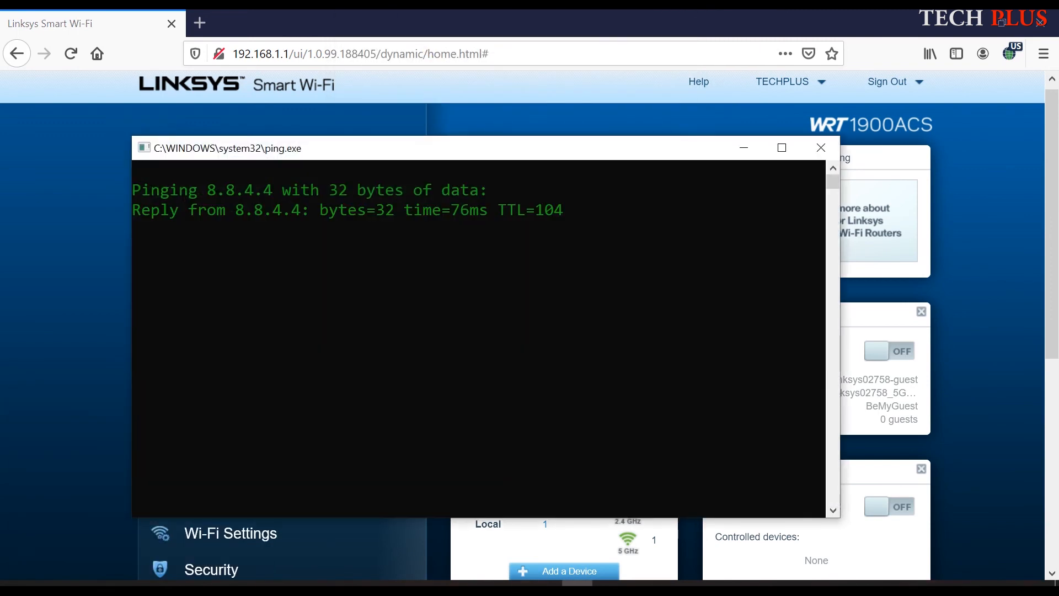